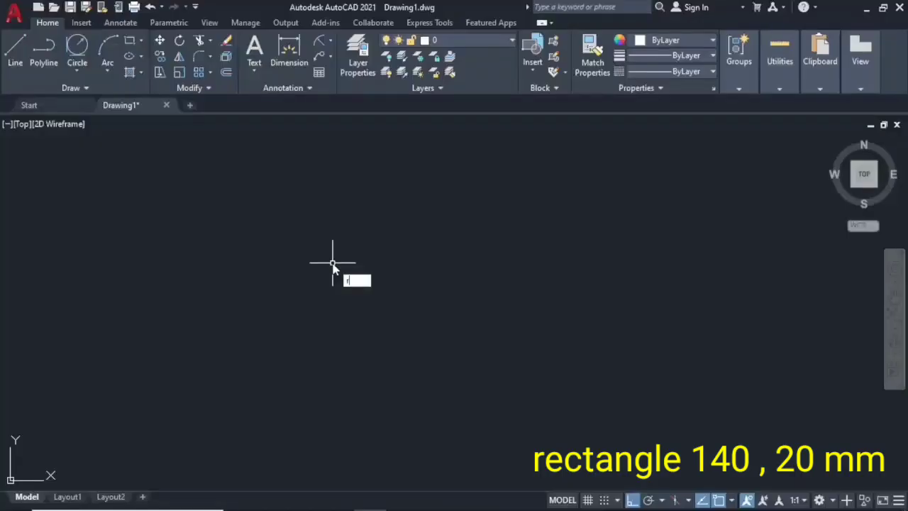
- Draw a 140 by 20 rectangle from a picked corner and zoom in on it
{"action": "type", "text": "E"}
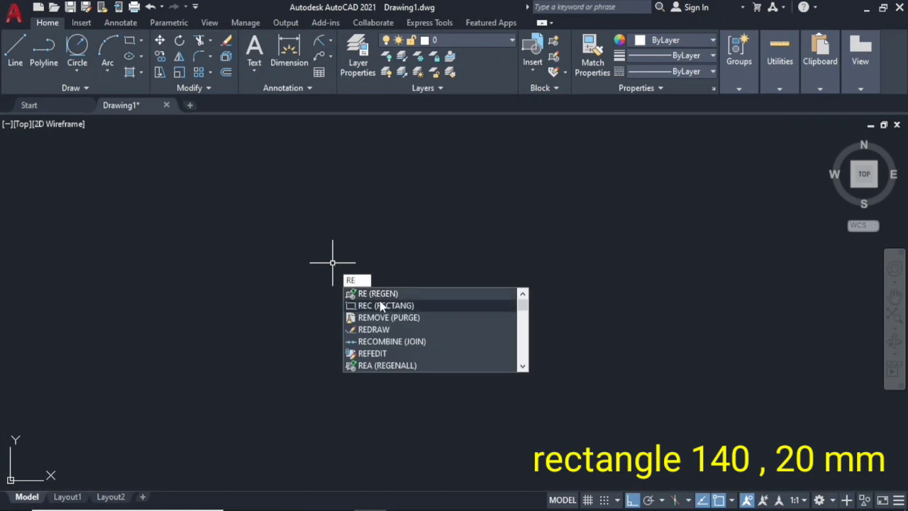
{"action": "left_click", "coordinate": [389, 311]}
{"action": "left_click", "coordinate": [301, 174]}
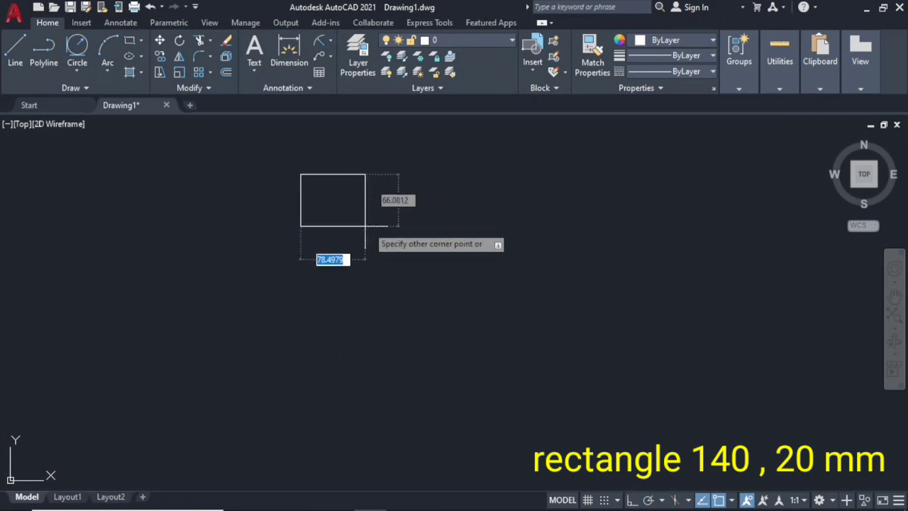
{"action": "type", "text": "140"}
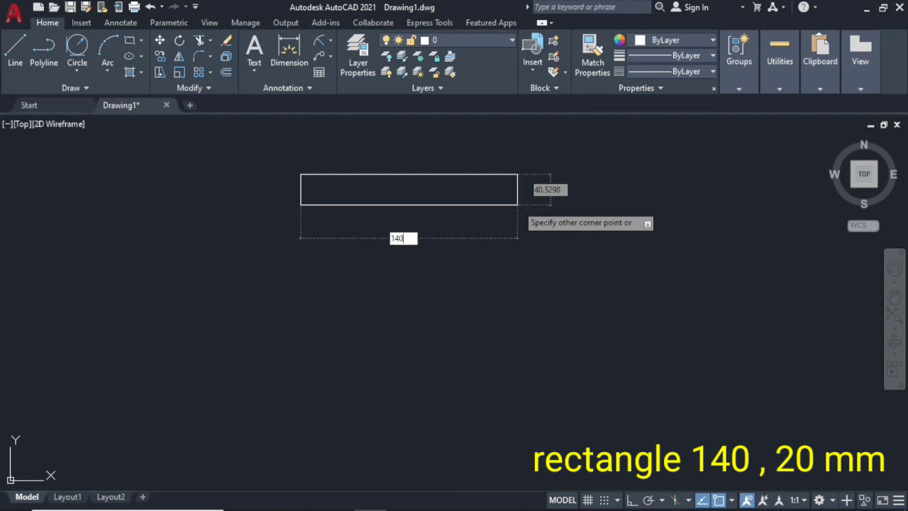
{"action": "key", "text": "Tab"}
{"action": "type", "text": "20"}
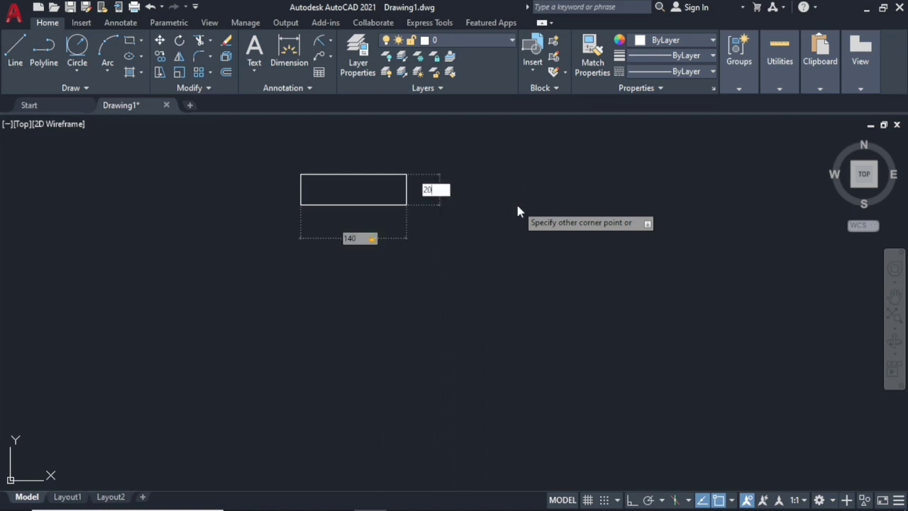
{"action": "key", "text": "Return"}
{"action": "mouse_move", "coordinate": [369, 211]}
{"action": "middle_mouse_down"}
{"action": "mouse_move", "coordinate": [440, 195]}
{"action": "mouse_move", "coordinate": [439, 240]}
{"action": "middle_mouse_up"}
{"action": "scroll", "coordinate": [440, 194], "scroll_direction": "up", "scroll_amount": 2}
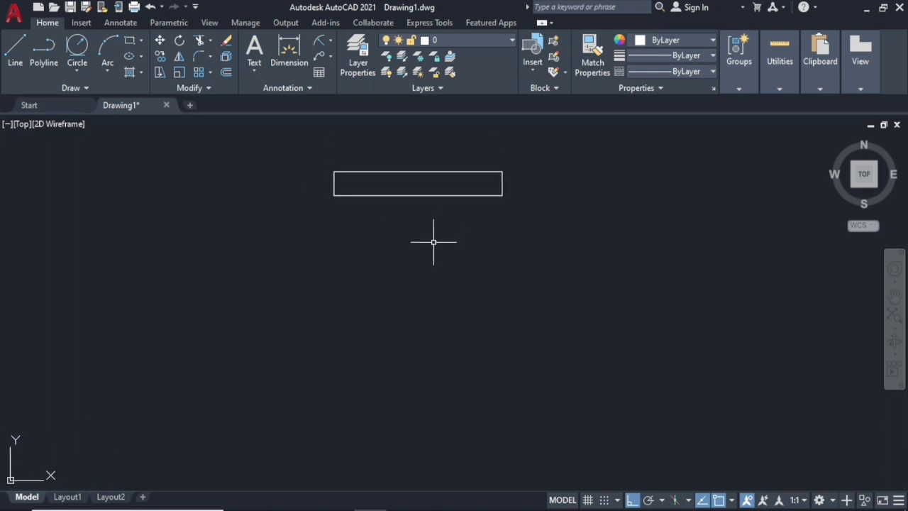
- Draw the rectangle's horizontal and vertical centre lines between its edge midpoints
{"action": "type", "text": "l"}
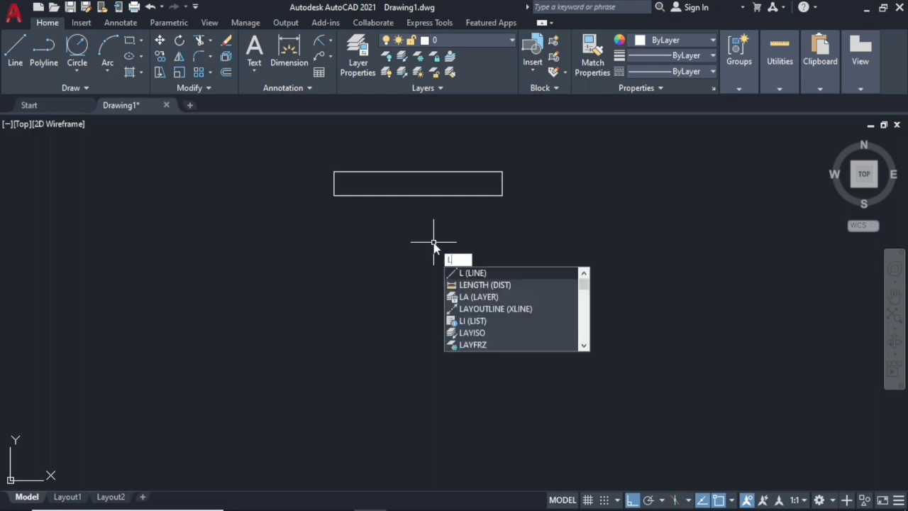
{"action": "key", "text": "Return"}
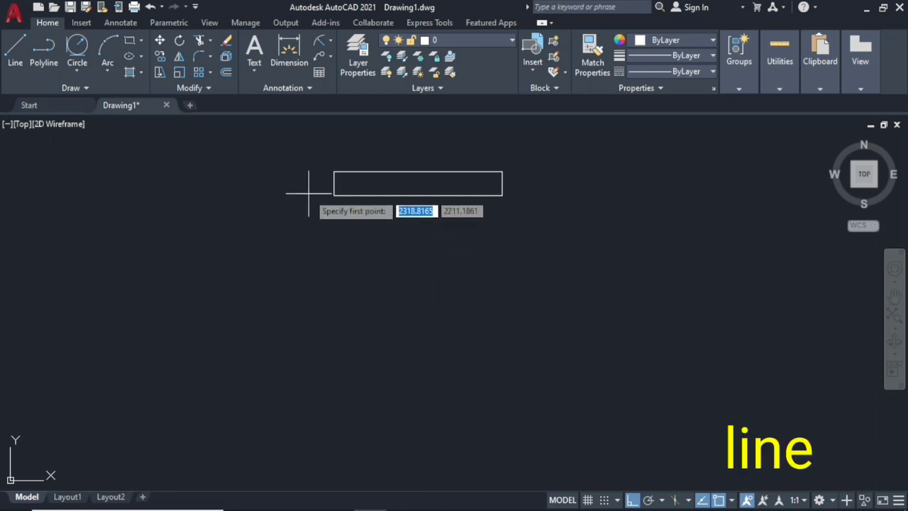
{"action": "left_click", "coordinate": [334, 183]}
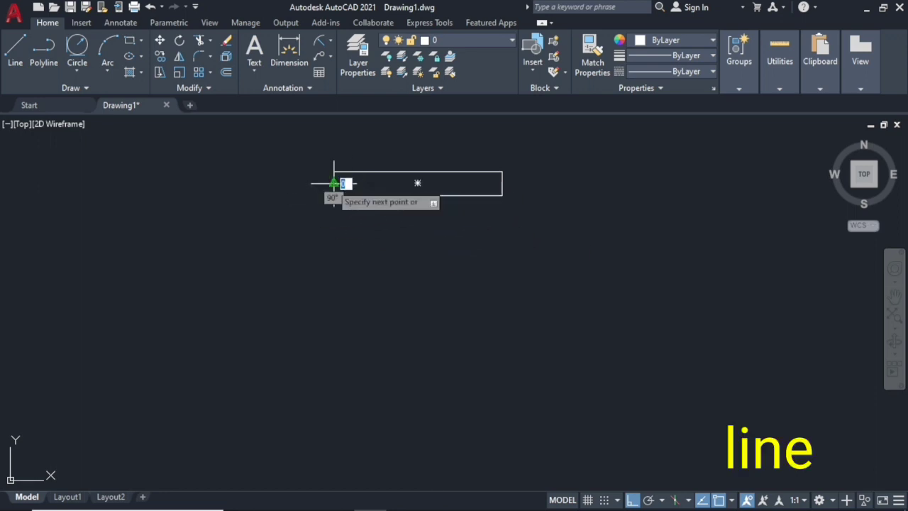
{"action": "left_click", "coordinate": [502, 183]}
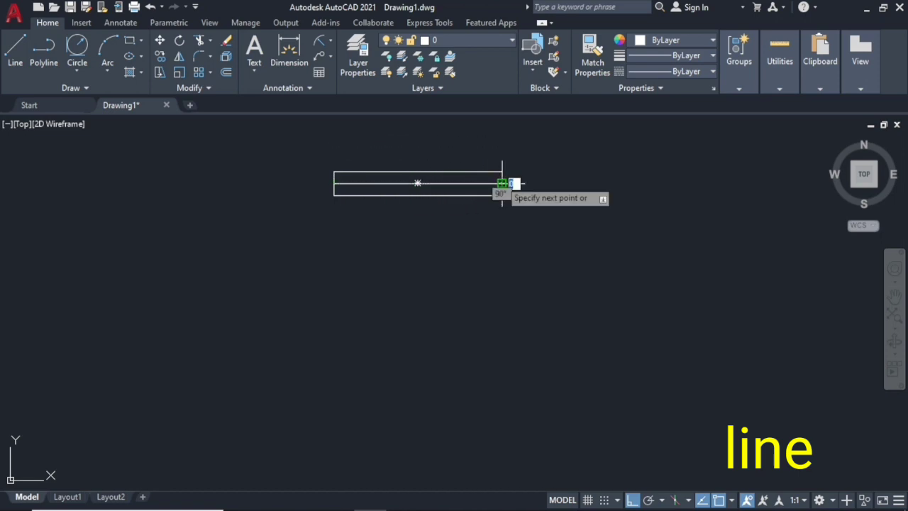
{"action": "key", "text": "Return"}
{"action": "key", "text": "Return"}
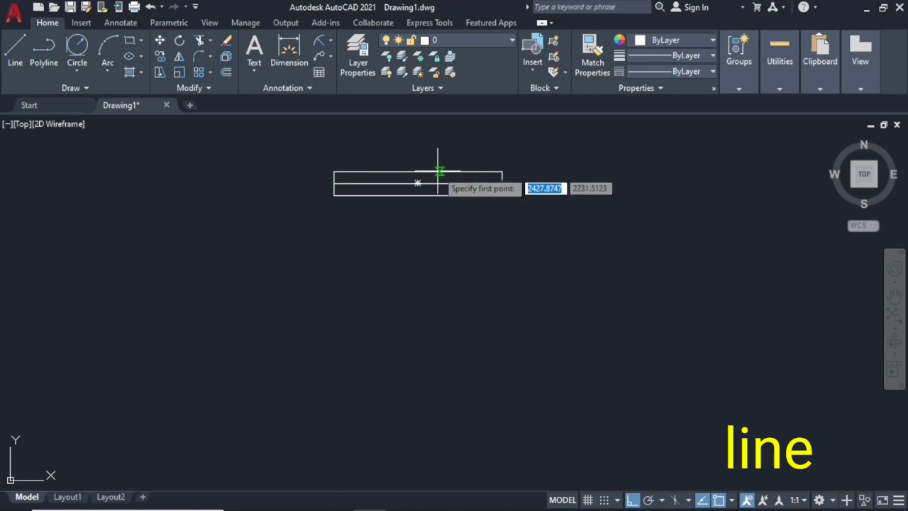
{"action": "left_click", "coordinate": [418, 172]}
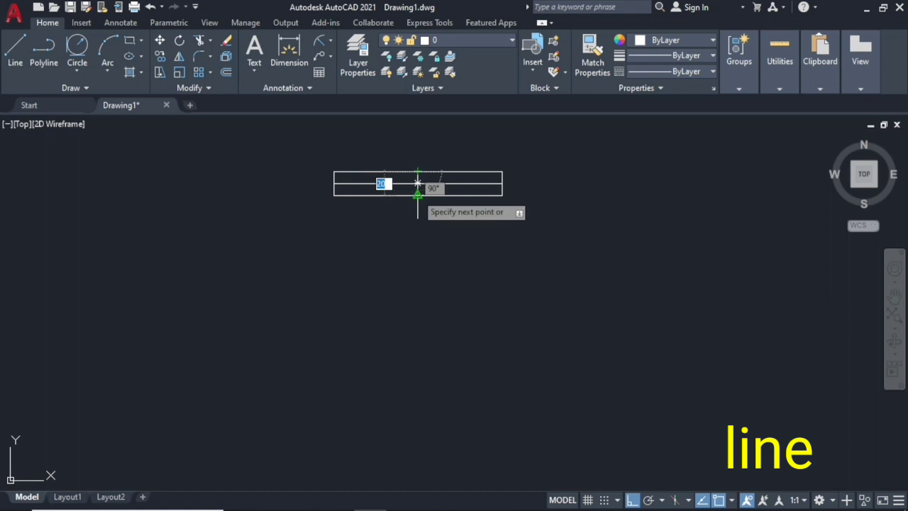
{"action": "left_click", "coordinate": [418, 196]}
{"action": "right_click", "coordinate": [418, 195]}
{"action": "left_click", "coordinate": [439, 203]}
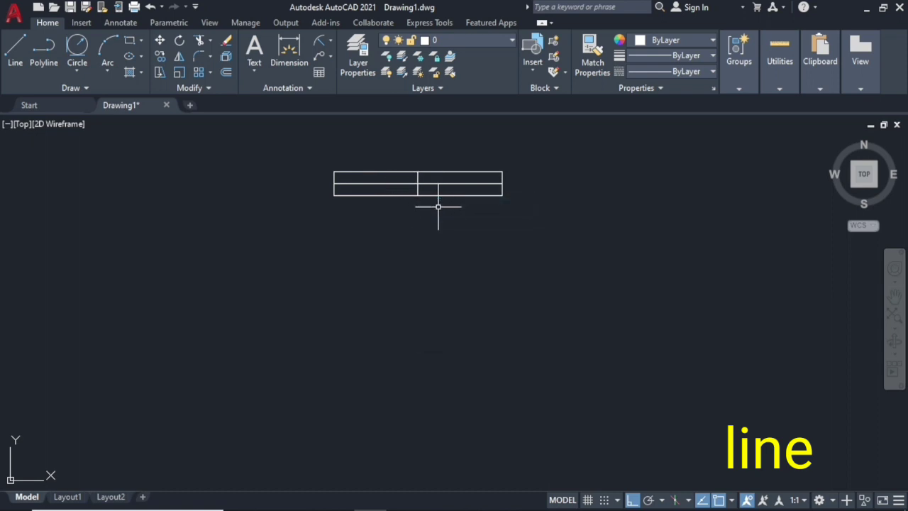
- Draw both corner-to-corner diagonals across the rectangle
{"action": "key", "text": "Return"}
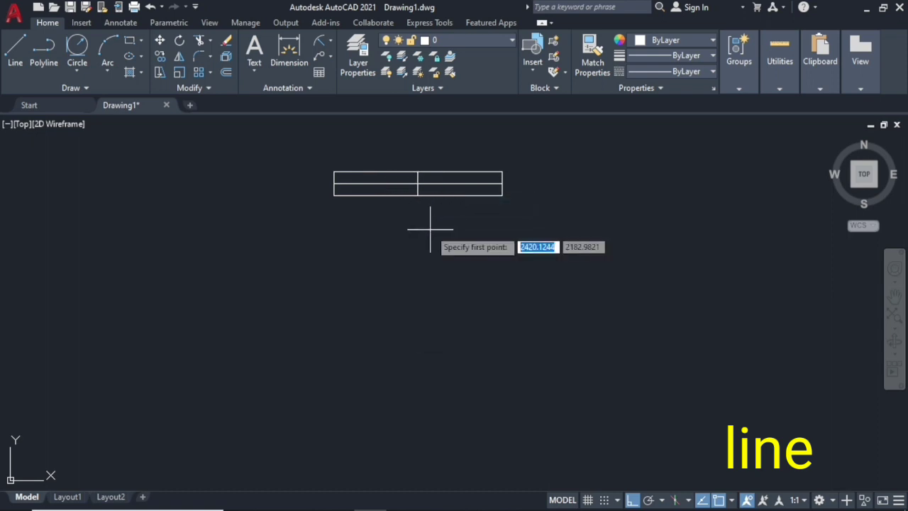
{"action": "left_click", "coordinate": [334, 171]}
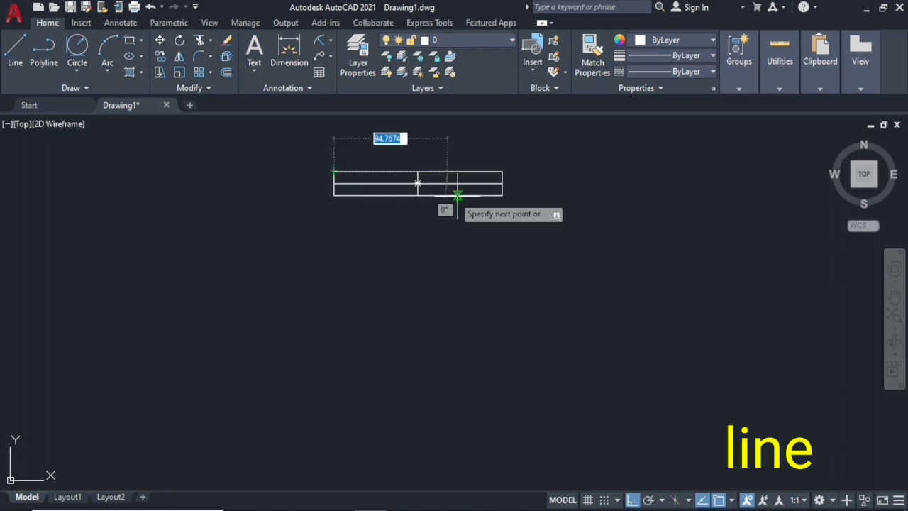
{"action": "left_click", "coordinate": [503, 195]}
{"action": "right_click", "coordinate": [503, 196]}
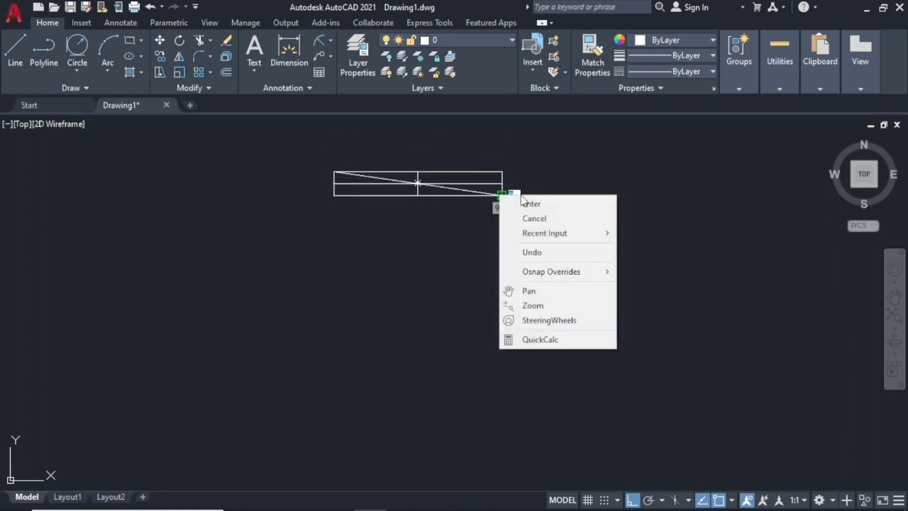
{"action": "left_click", "coordinate": [523, 201]}
{"action": "key", "text": "Return"}
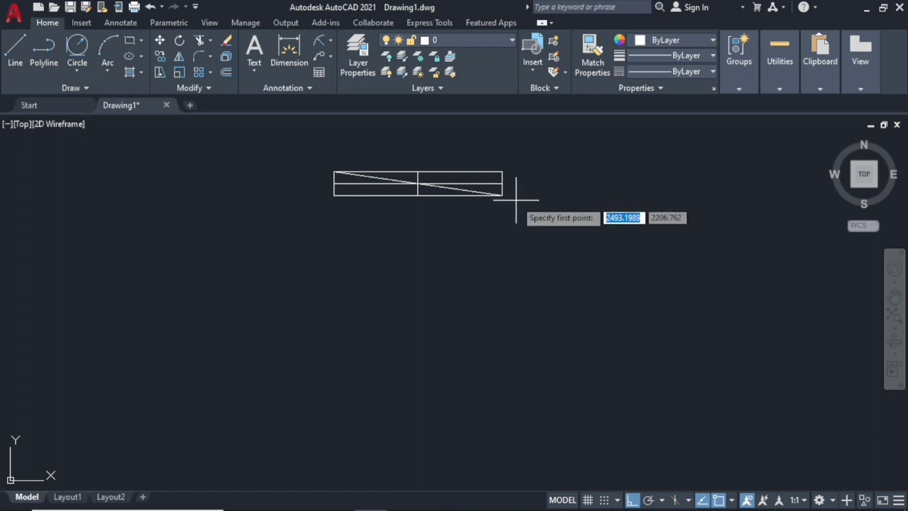
{"action": "left_click", "coordinate": [502, 171]}
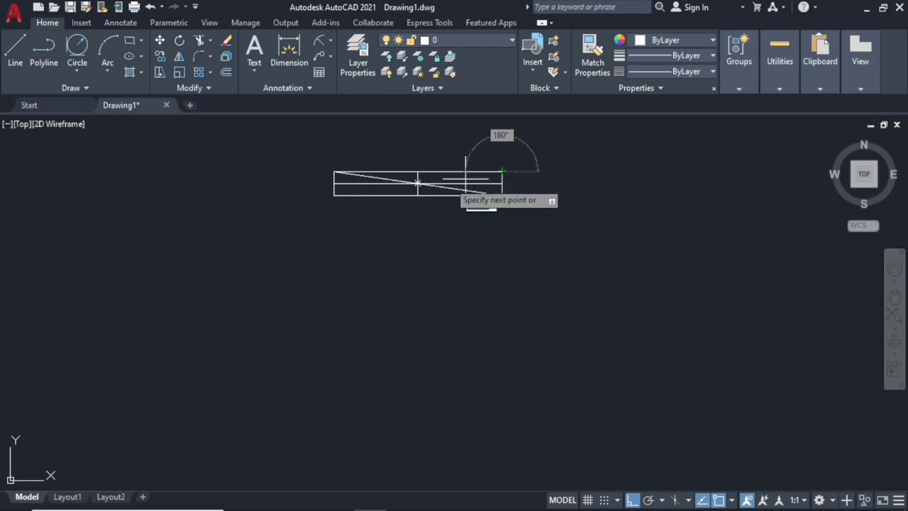
{"action": "left_click", "coordinate": [334, 195]}
{"action": "right_click", "coordinate": [334, 195]}
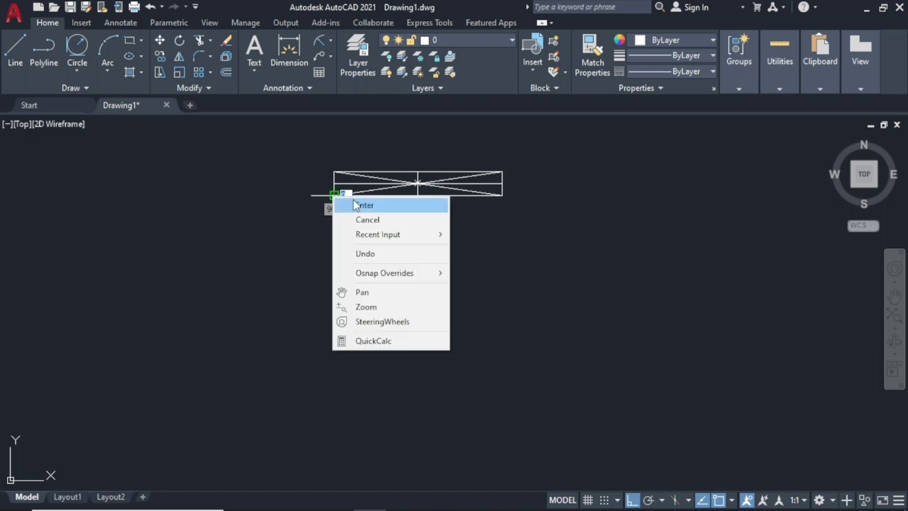
{"action": "left_click", "coordinate": [355, 203]}
{"action": "type", "text": "C"}
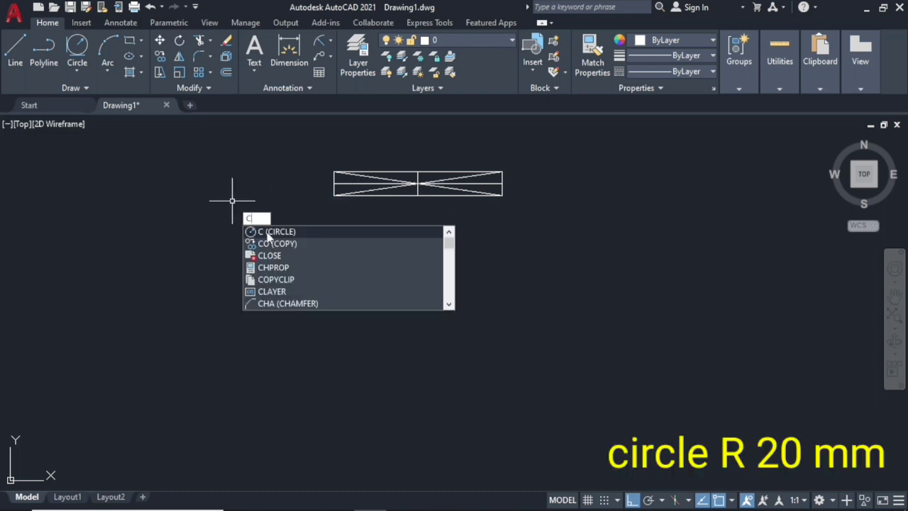
- Draw a radius-20 circle centred on the rectangle's centre point
{"action": "left_click", "coordinate": [268, 233]}
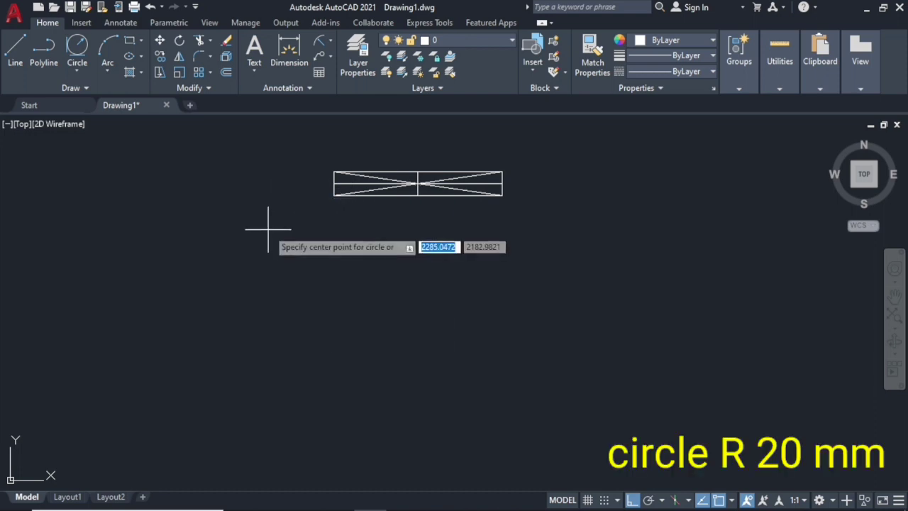
{"action": "left_click", "coordinate": [418, 183]}
{"action": "type", "text": "20"}
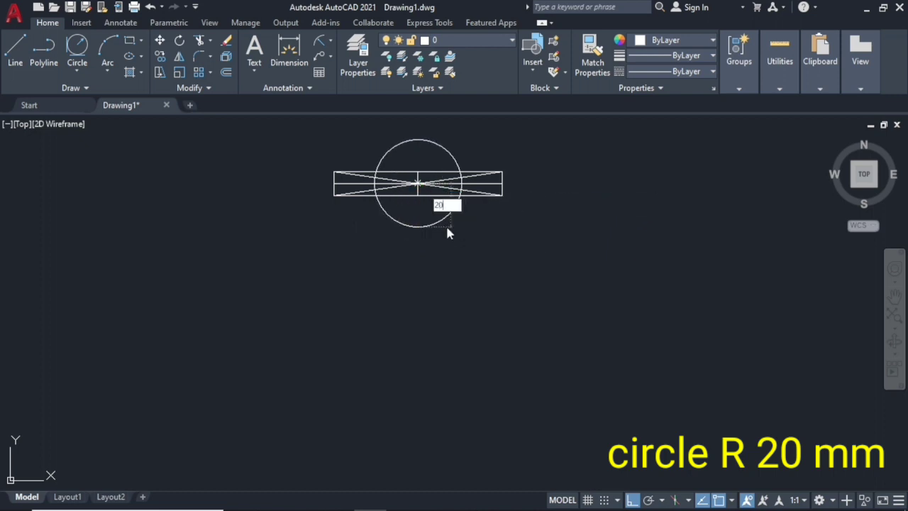
{"action": "key", "text": "Return"}
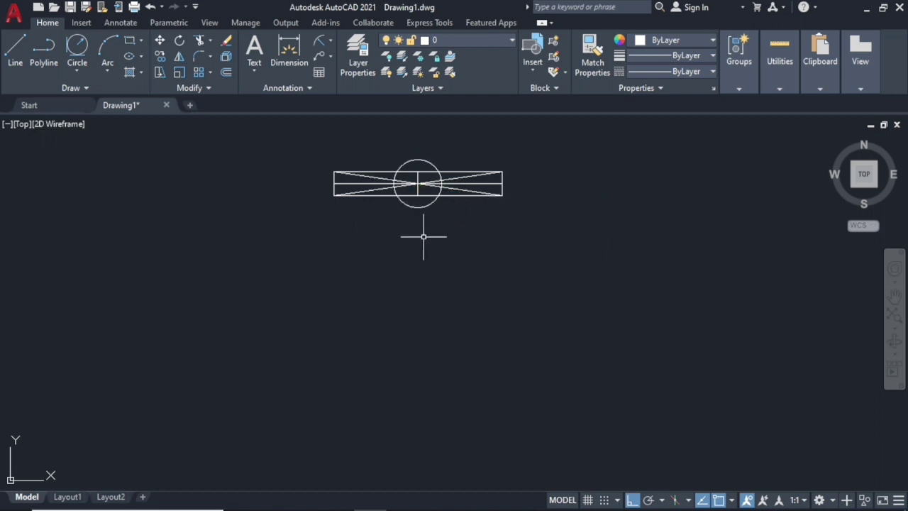
- Trim the rectangle edges and the lines inside the circle, leaving two tapered arms
{"action": "middle_click_drag", "start_coordinate": [395, 212], "coordinate": [400, 225]}
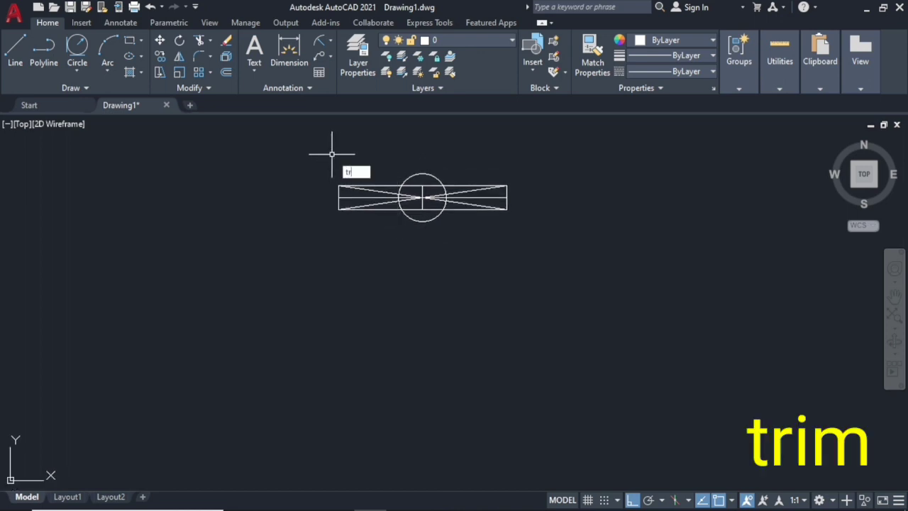
{"action": "key", "text": "Return"}
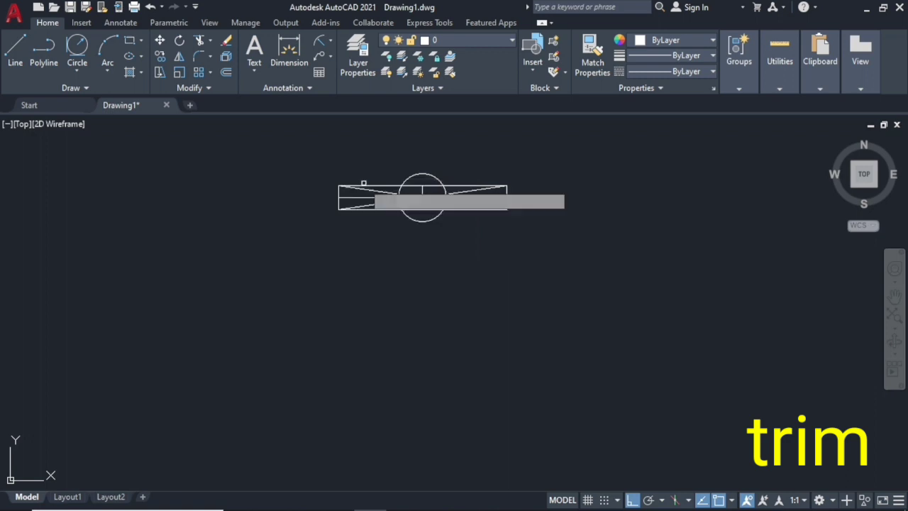
{"action": "left_click", "coordinate": [464, 186]}
{"action": "left_click", "coordinate": [458, 209]}
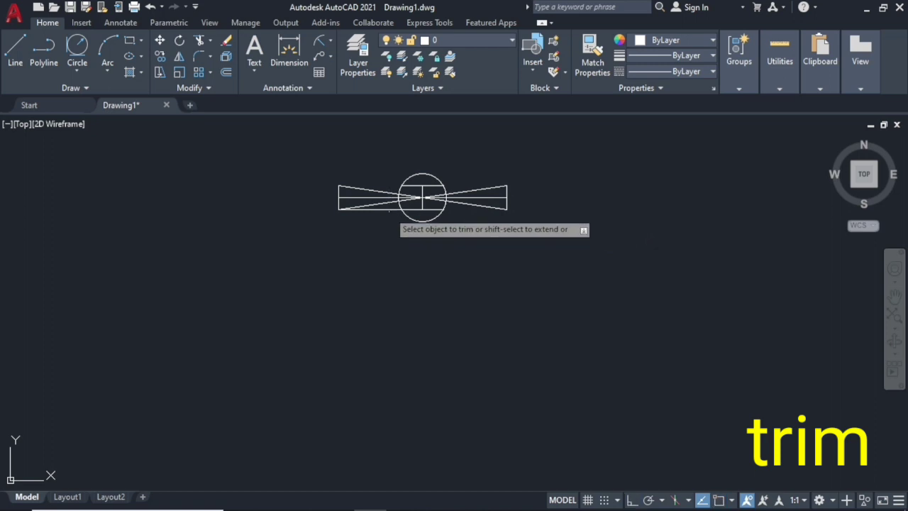
{"action": "left_click", "coordinate": [389, 210]}
{"action": "left_click", "coordinate": [385, 205]}
{"action": "key", "text": "Return"}
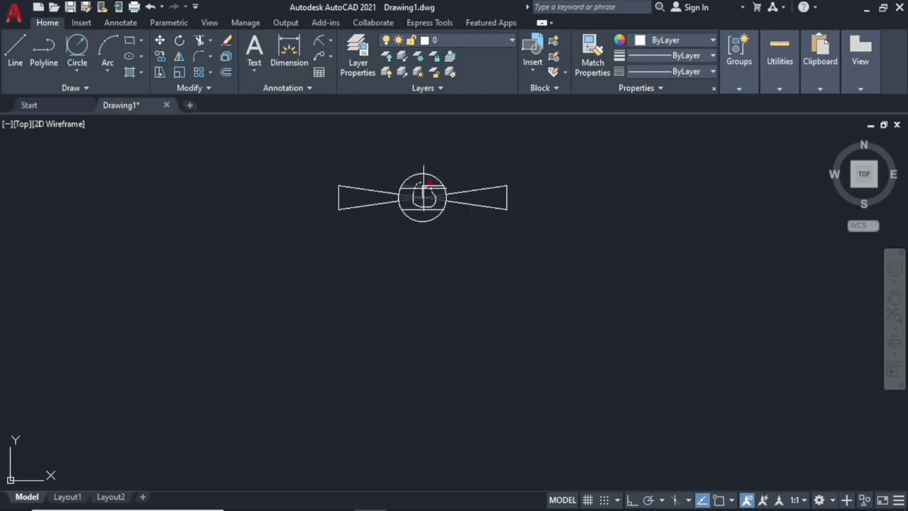
{"action": "left_click", "coordinate": [421, 189]}
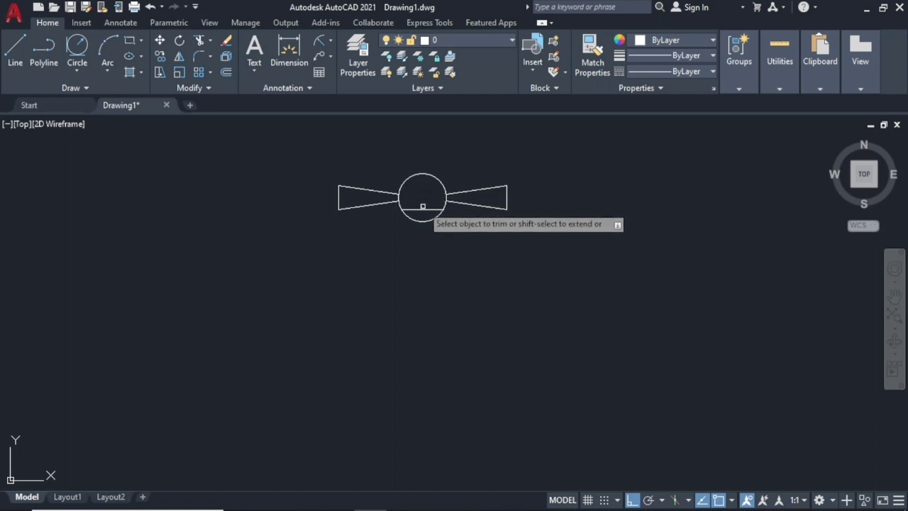
- Draw a 60-long vertical stem line down from the circle's centre
{"action": "scroll", "coordinate": [422, 206], "scroll_direction": "up", "scroll_amount": 2}
{"action": "key", "text": "Escape"}
{"action": "type", "text": "L"}
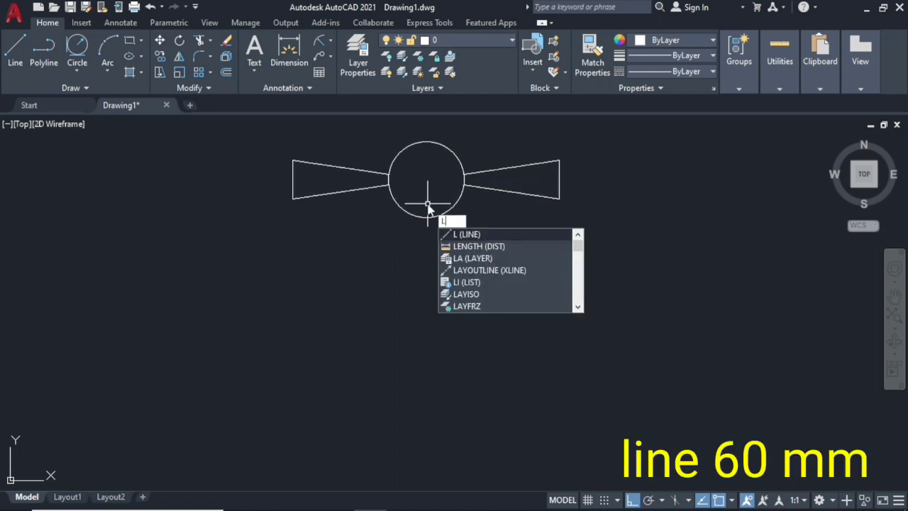
{"action": "key", "text": "Return"}
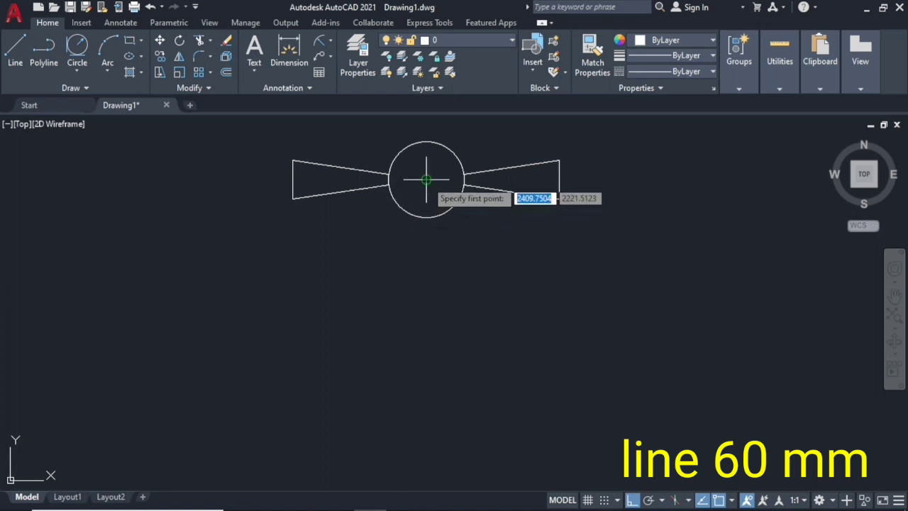
{"action": "left_click", "coordinate": [427, 217]}
{"action": "type", "text": "60"}
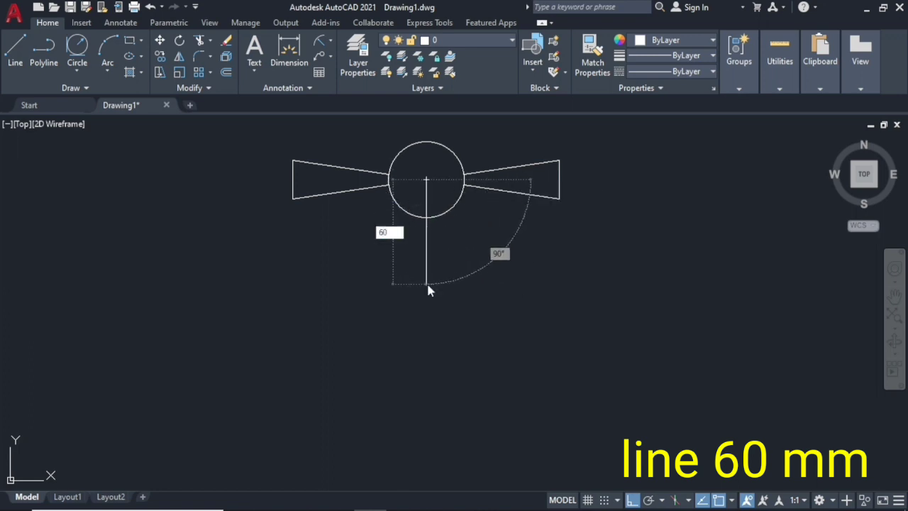
{"action": "key", "text": "Return"}
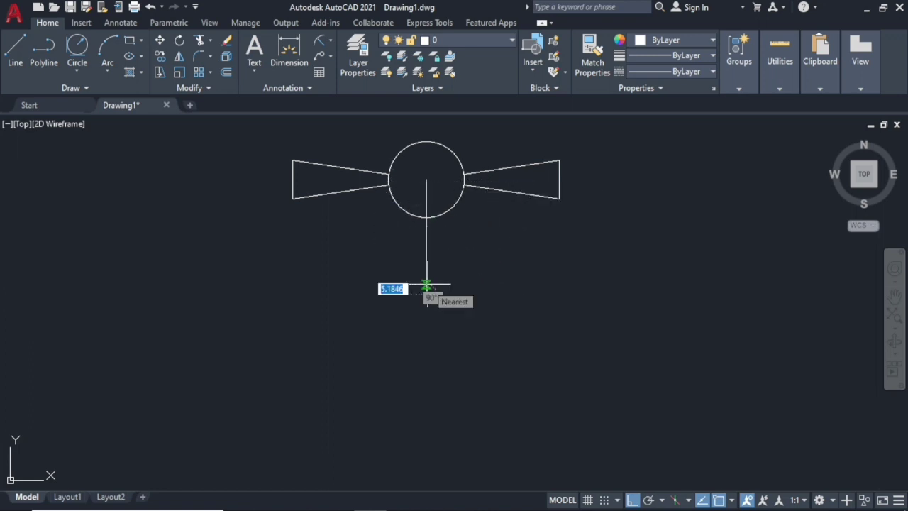
{"action": "key", "text": "Return"}
- Offset the stem line 10 mm to each side
{"action": "type", "text": "o"}
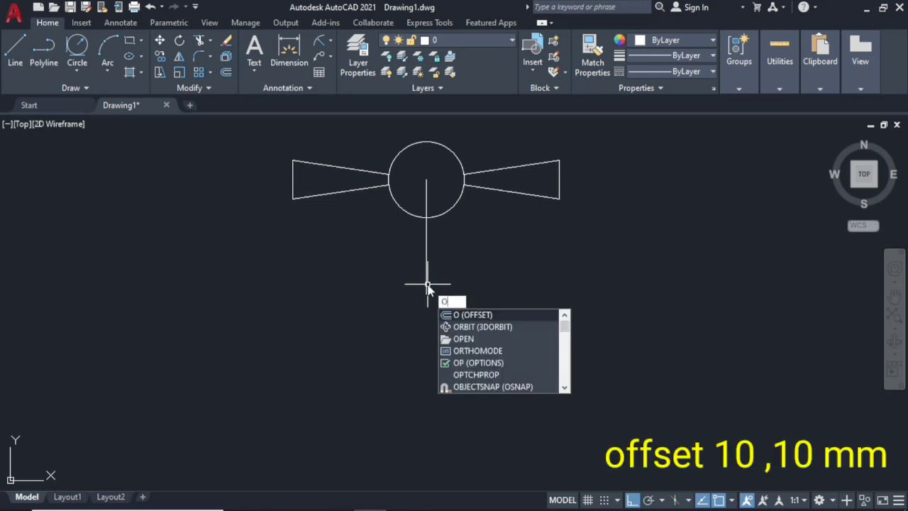
{"action": "key", "text": "Return"}
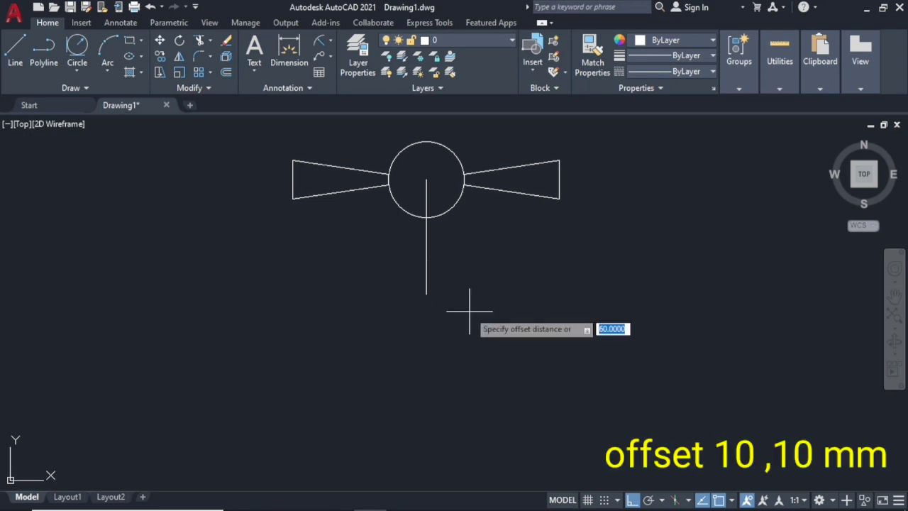
{"action": "type", "text": "10"}
{"action": "key", "text": "Return"}
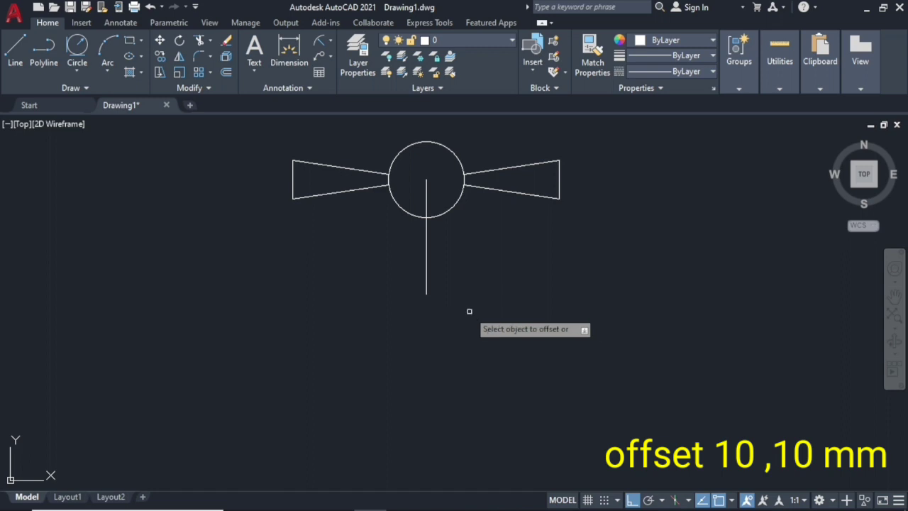
{"action": "left_click", "coordinate": [426, 270]}
{"action": "left_click", "coordinate": [454, 265]}
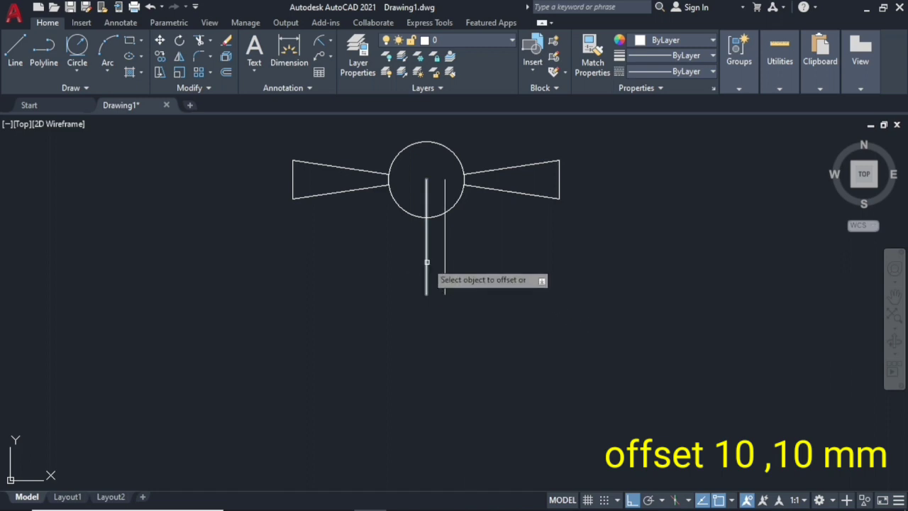
{"action": "left_click", "coordinate": [426, 263]}
{"action": "left_click", "coordinate": [371, 264]}
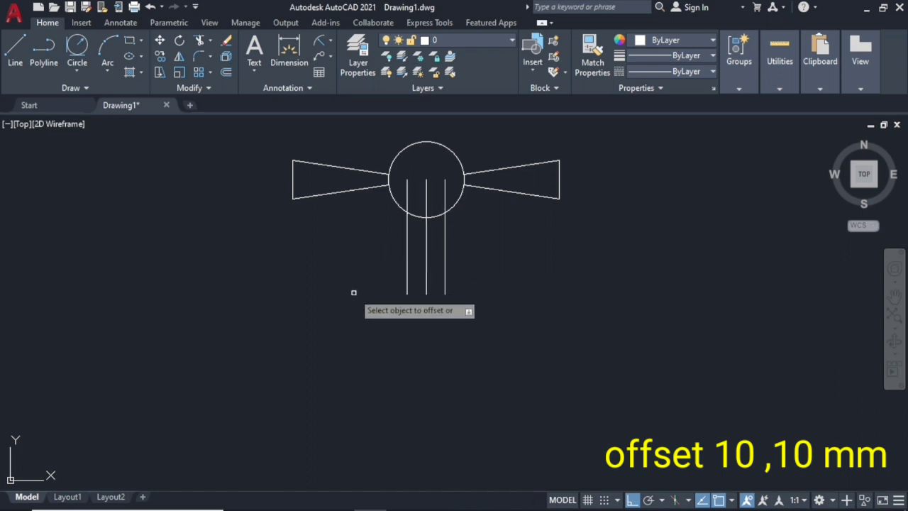
{"action": "key", "text": "Escape"}
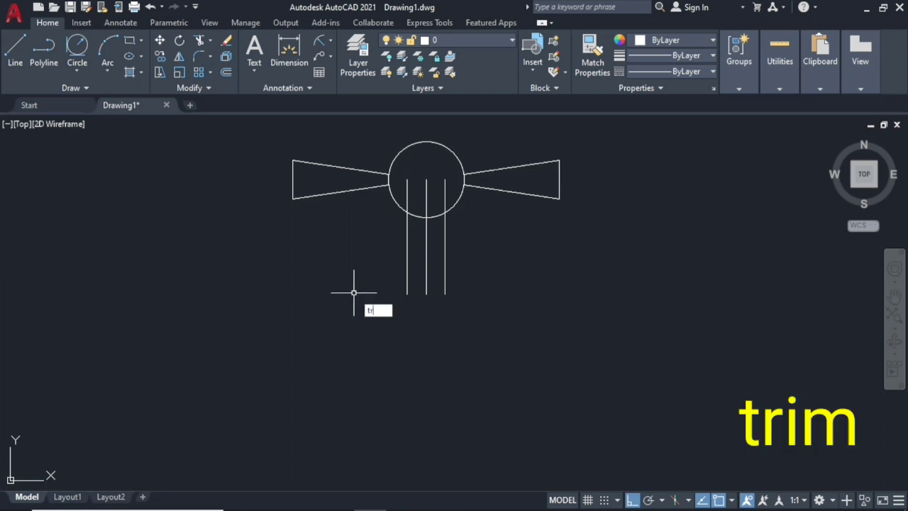
- Trim the stem lines where they run inside the circle
{"action": "left_click", "coordinate": [379, 324]}
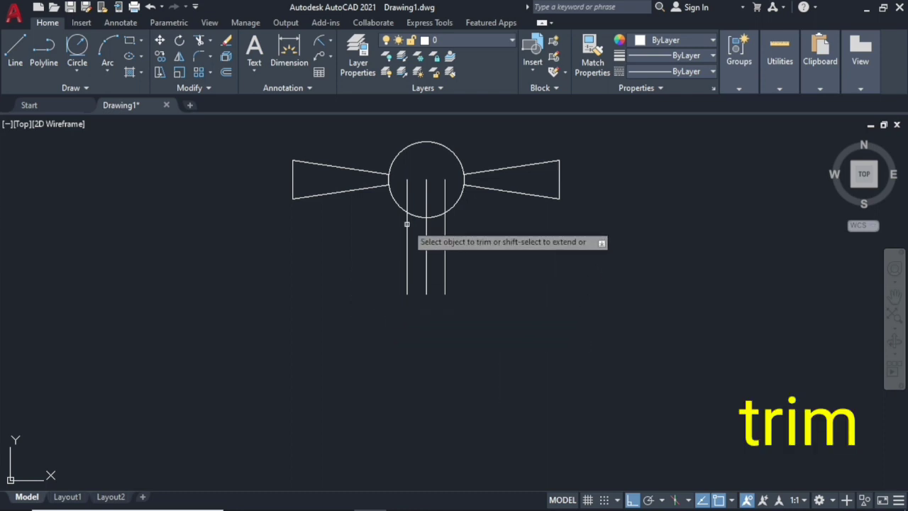
{"action": "right_click", "coordinate": [416, 175]}
{"action": "left_click", "coordinate": [436, 186]}
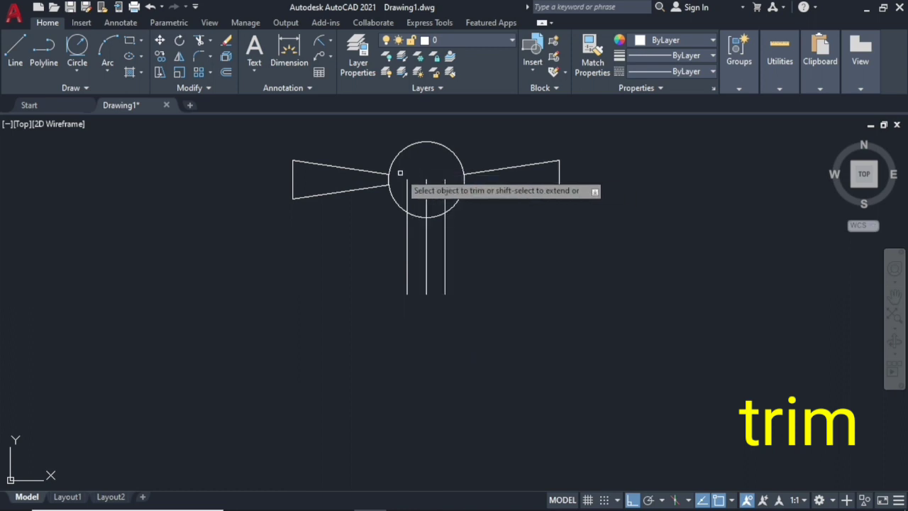
{"action": "left_click", "coordinate": [426, 184]}
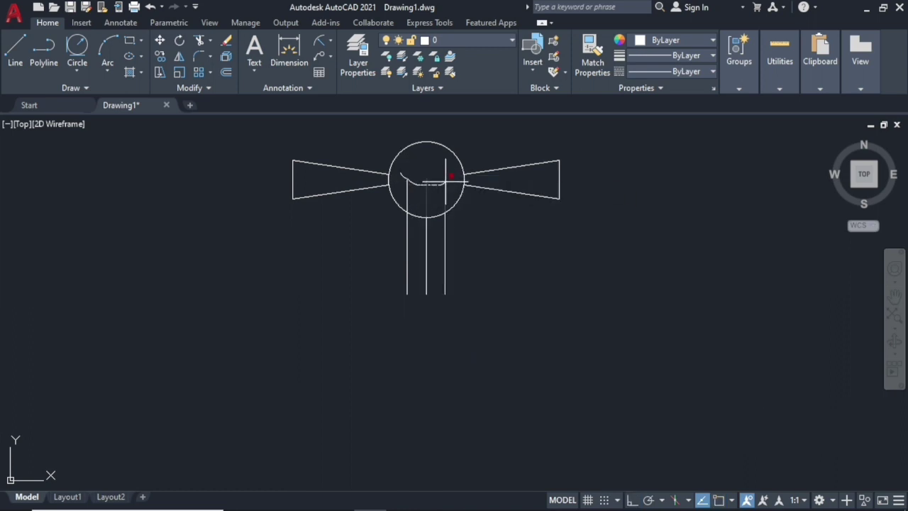
{"action": "left_click", "coordinate": [445, 183]}
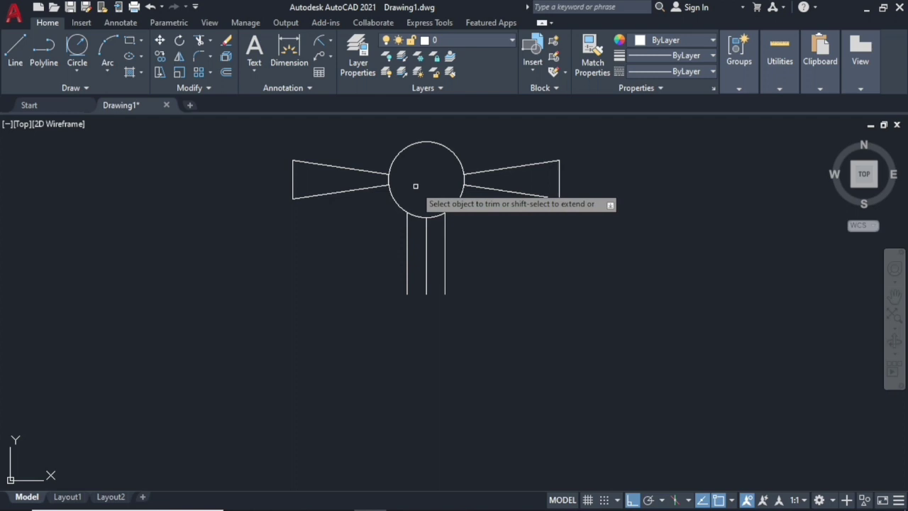
{"action": "key", "text": "Return"}
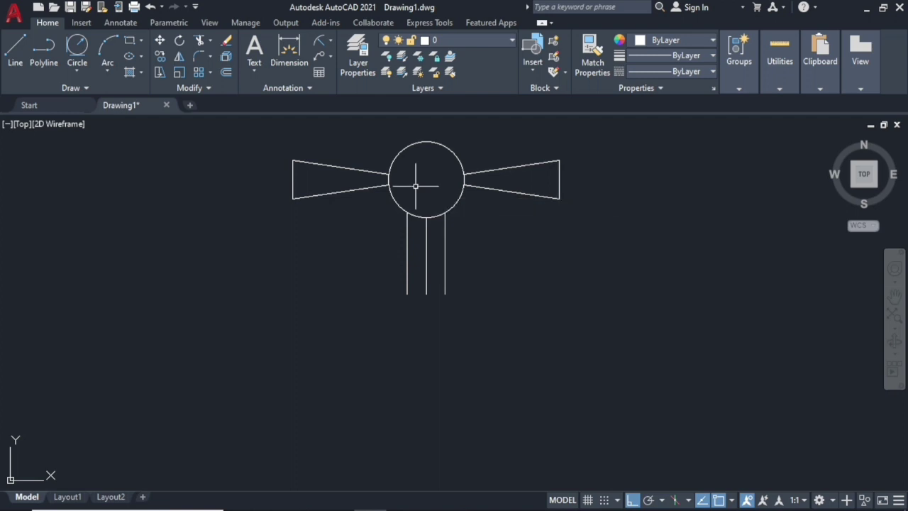
- Draw a 60 by 20 rectangle beside the drawing
{"action": "type", "text": "re"}
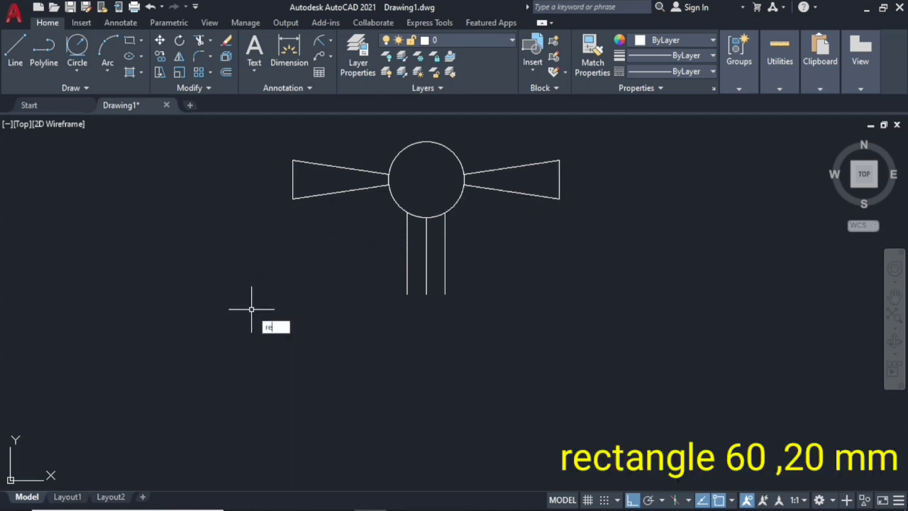
{"action": "left_click", "coordinate": [284, 352]}
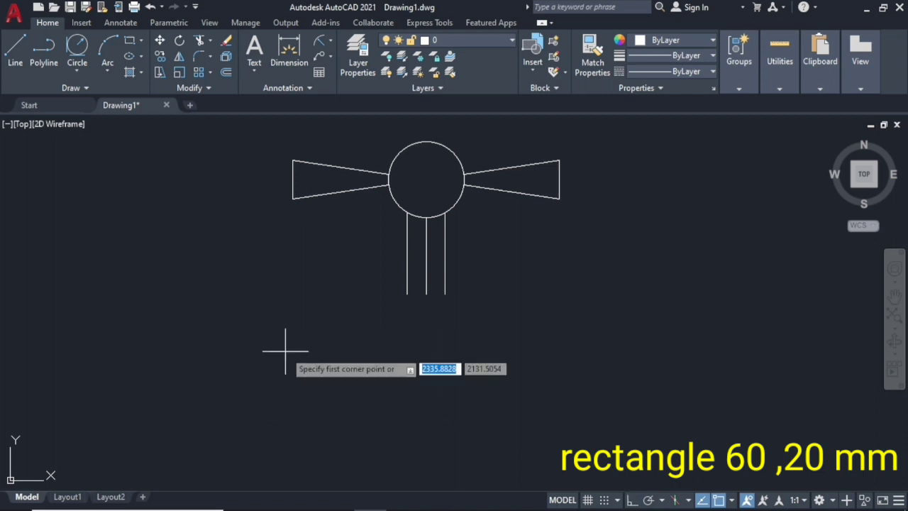
{"action": "left_click", "coordinate": [251, 308]}
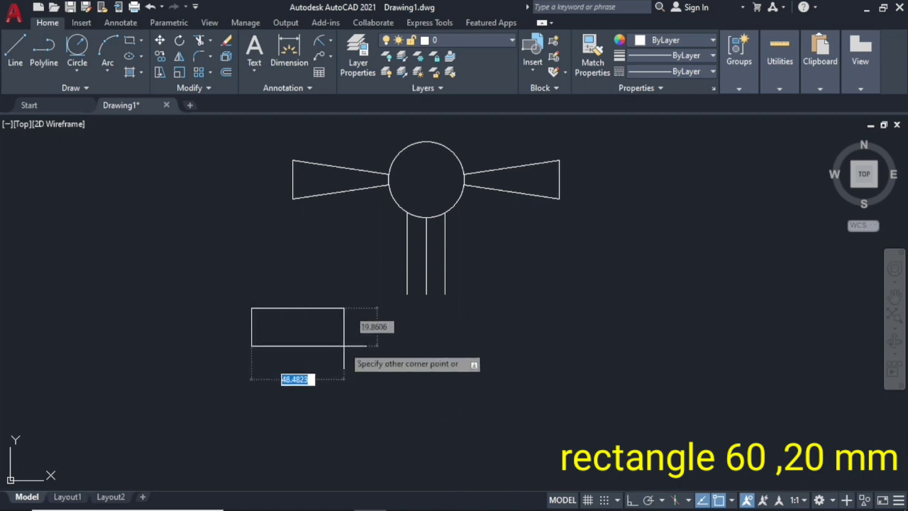
{"action": "type", "text": "60"}
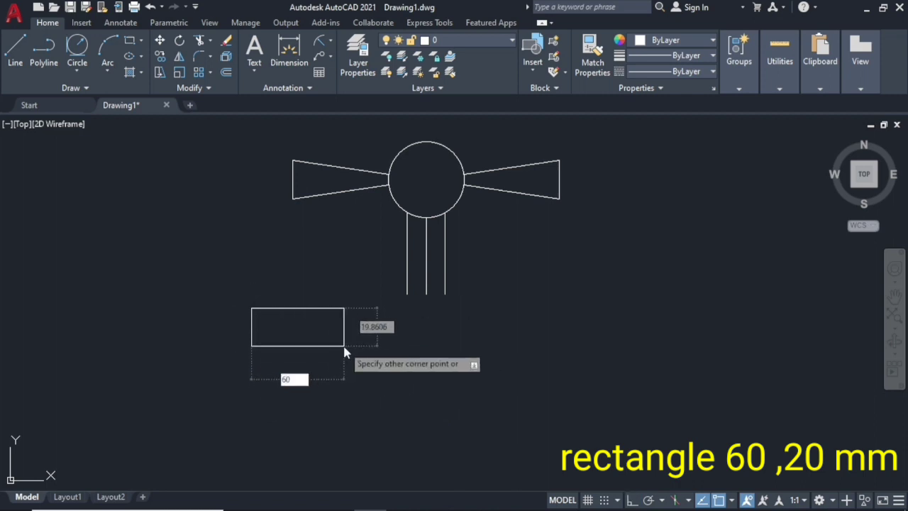
{"action": "type", "text": ",20"}
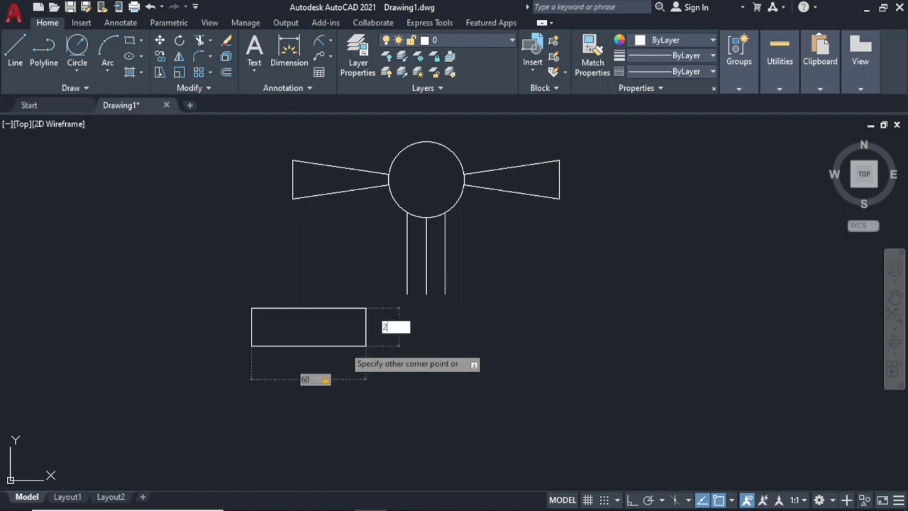
{"action": "key", "text": "Return"}
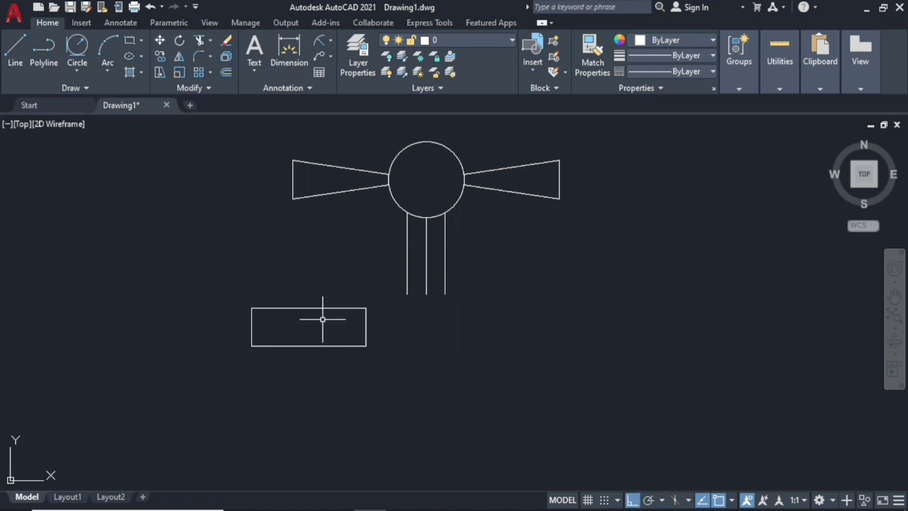
- Move the 60 by 20 rectangle by its top midpoint to the stem's bottom centre
{"action": "type", "text": "M"}
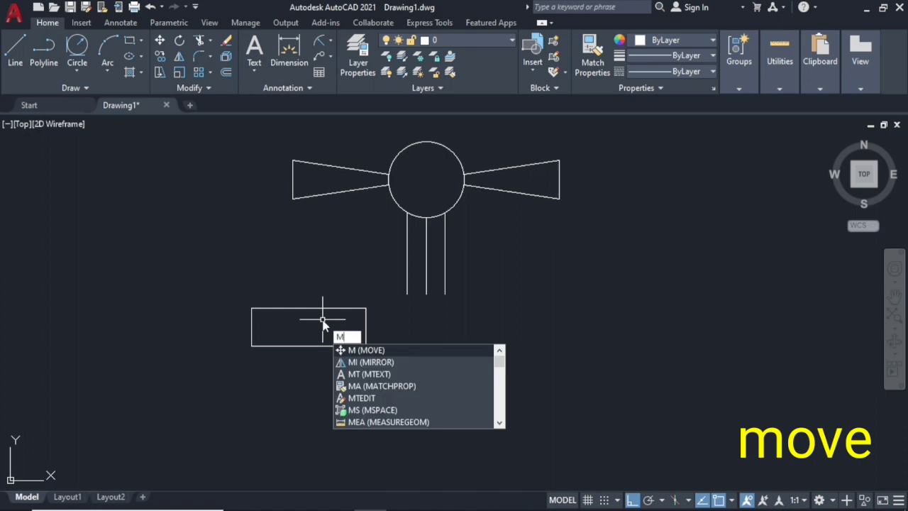
{"action": "key", "text": "Return"}
{"action": "left_click", "coordinate": [315, 308]}
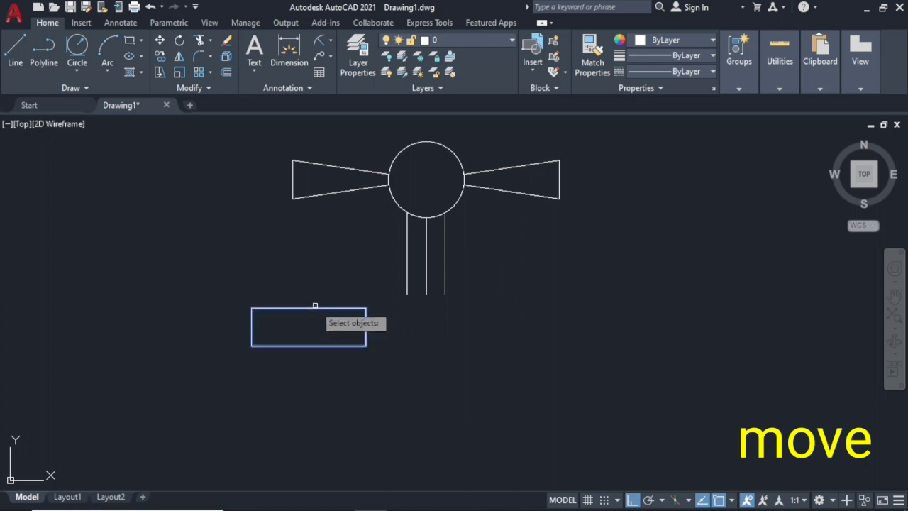
{"action": "key", "text": "Return"}
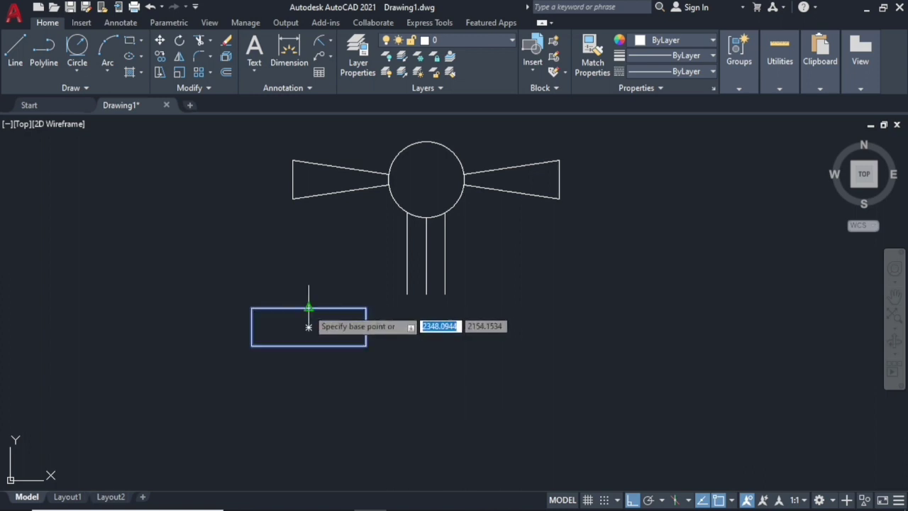
{"action": "left_click", "coordinate": [309, 308]}
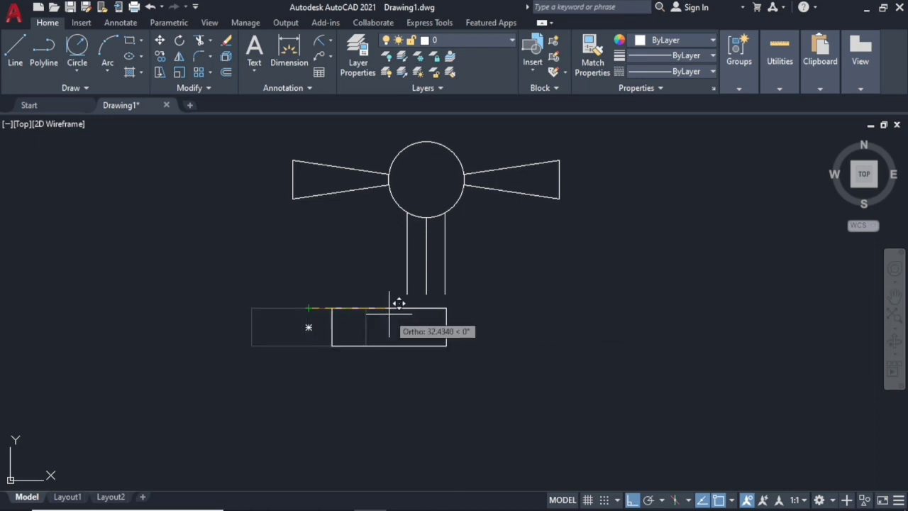
{"action": "left_click", "coordinate": [425, 294]}
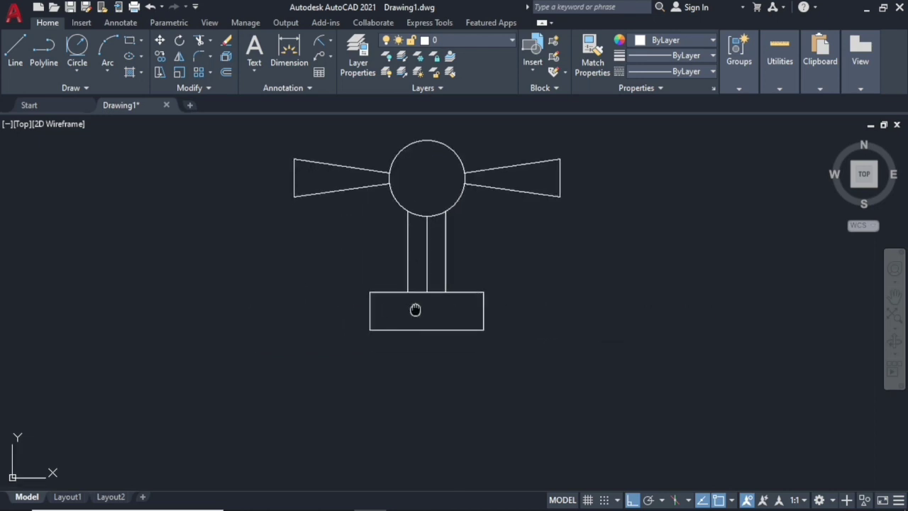
{"action": "middle_click_drag", "start_coordinate": [416, 308], "coordinate": [420, 294]}
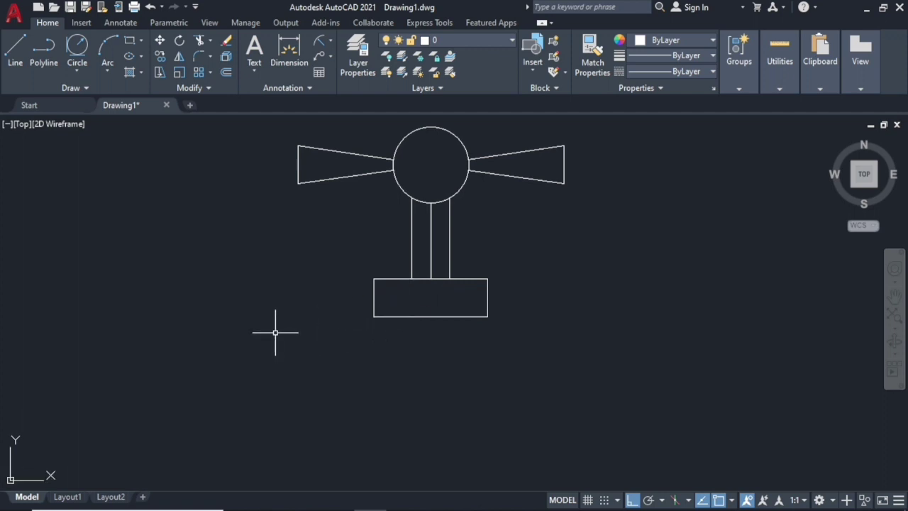
- Draw an 80 by 20 rectangle in free space
{"action": "type", "text": "re"}
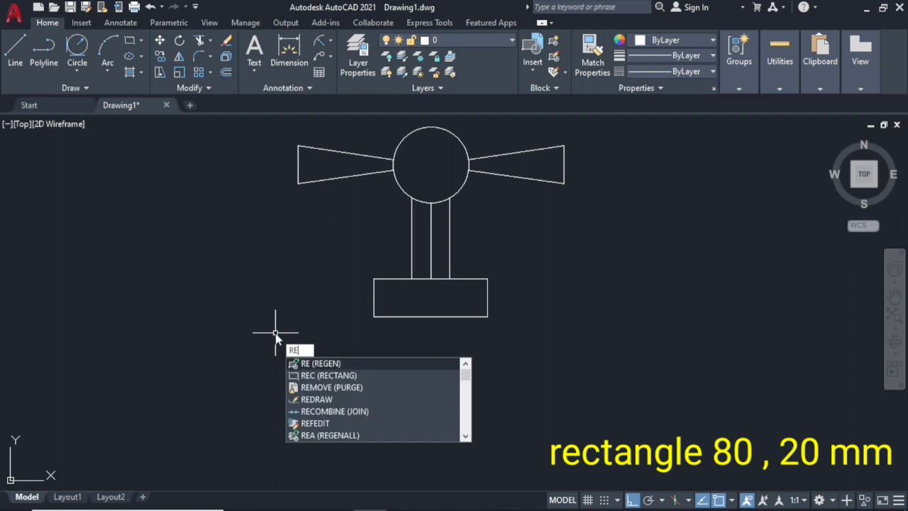
{"action": "key", "text": "Down"}
{"action": "key", "text": "Return"}
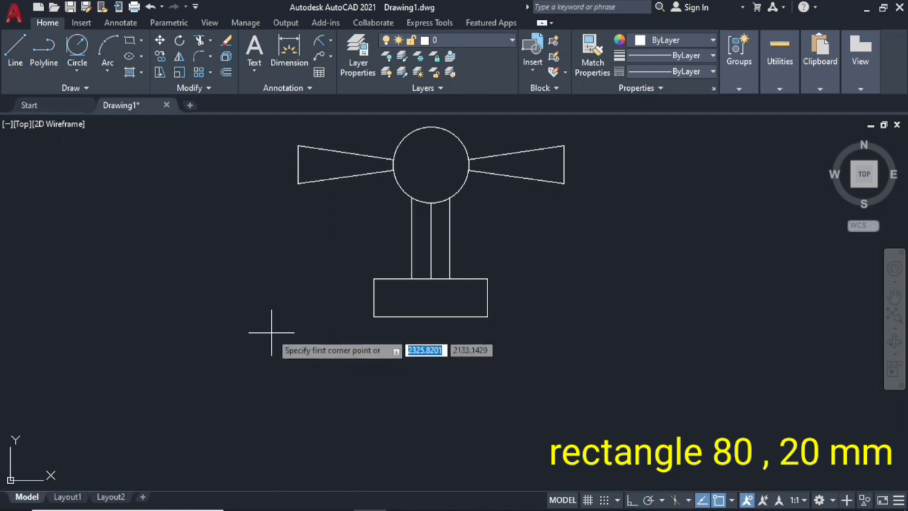
{"action": "left_click", "coordinate": [200, 332]}
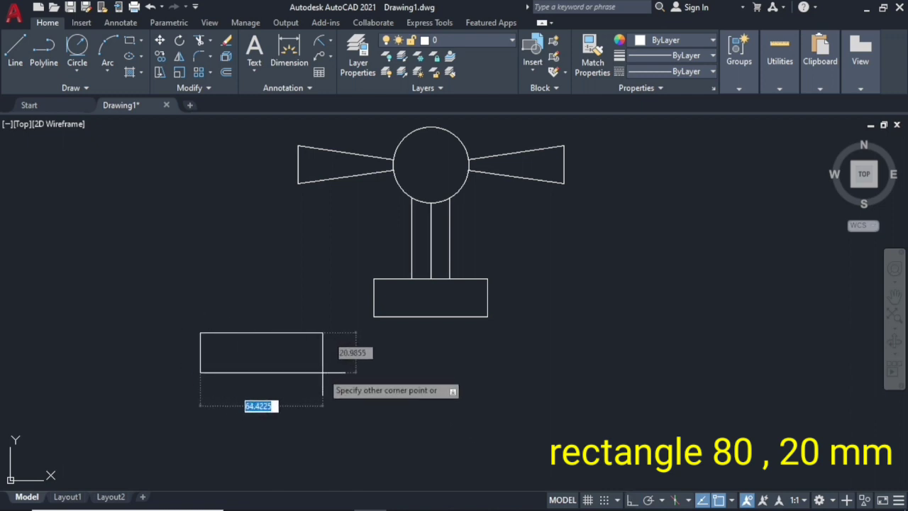
{"action": "type", "text": "80"}
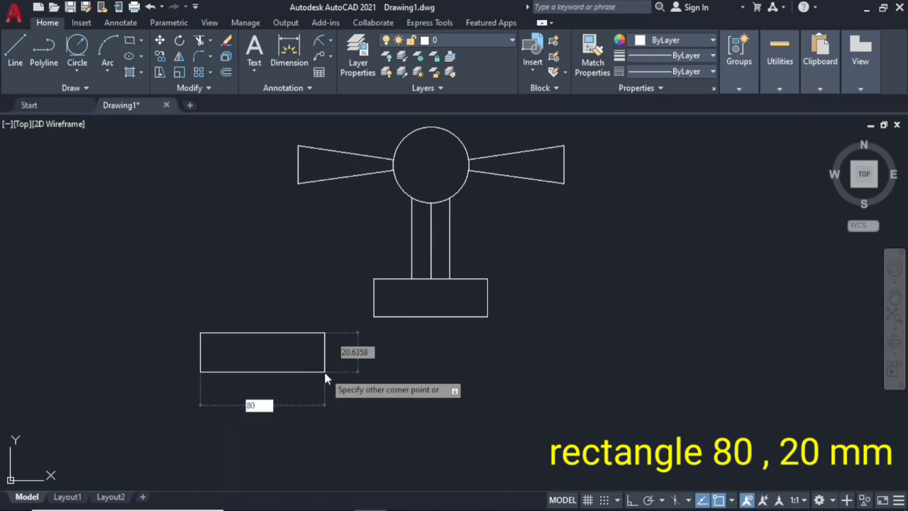
{"action": "key", "text": "Tab"}
{"action": "type", "text": "20"}
{"action": "key", "text": "Return"}
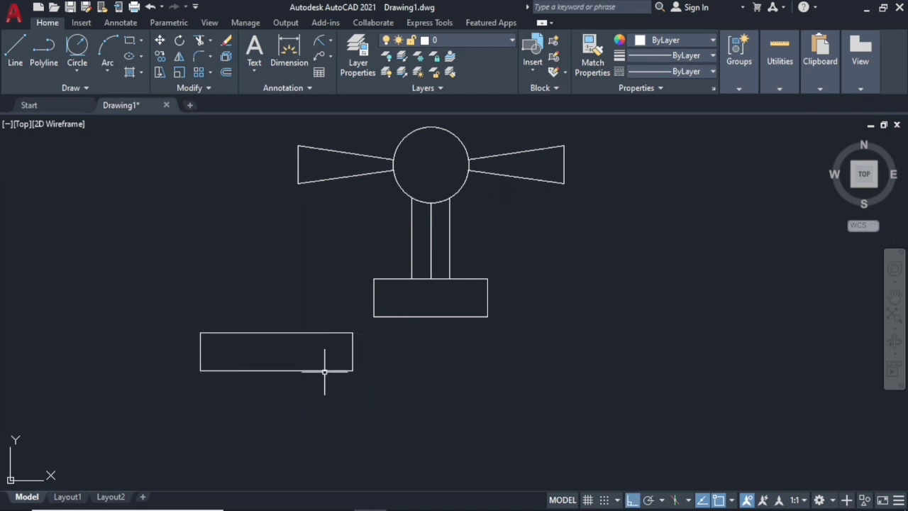
- Move the 80 by 20 rectangle by its top midpoint beneath the upper block
{"action": "type", "text": "M"}
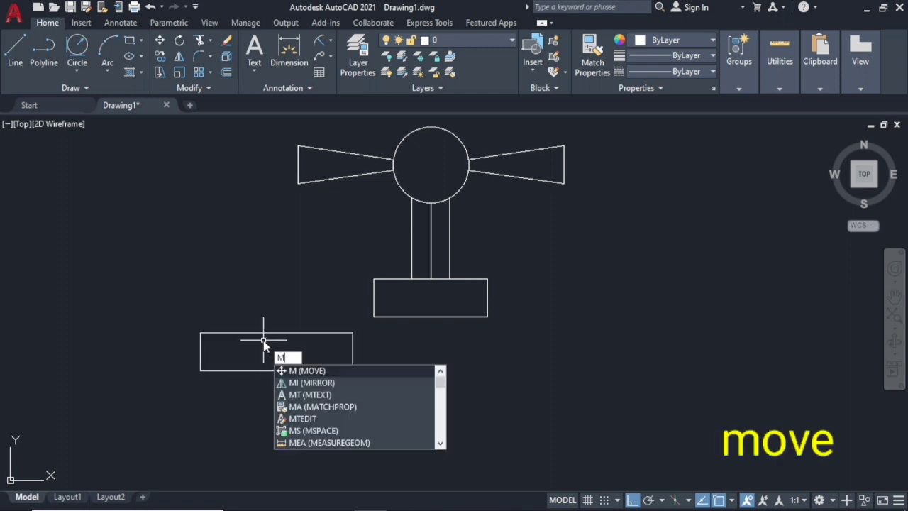
{"action": "key", "text": "Return"}
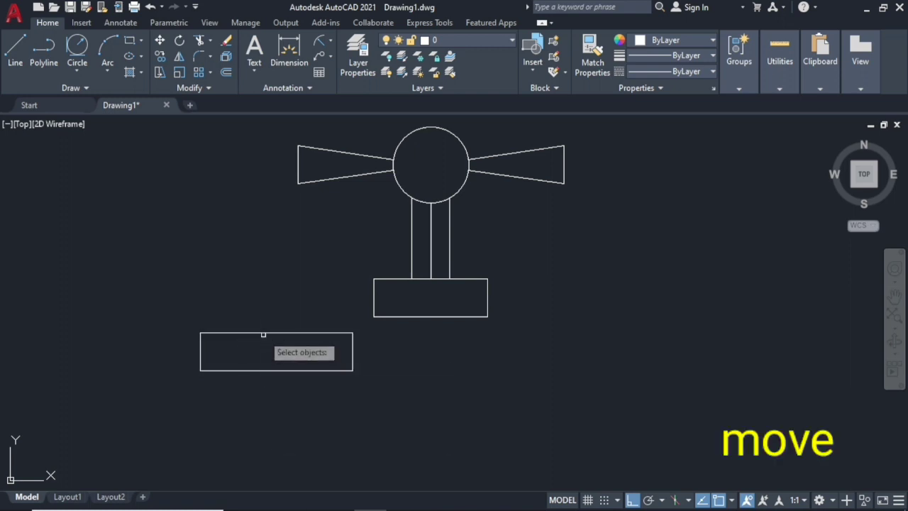
{"action": "left_click", "coordinate": [264, 333]}
{"action": "key", "text": "Return"}
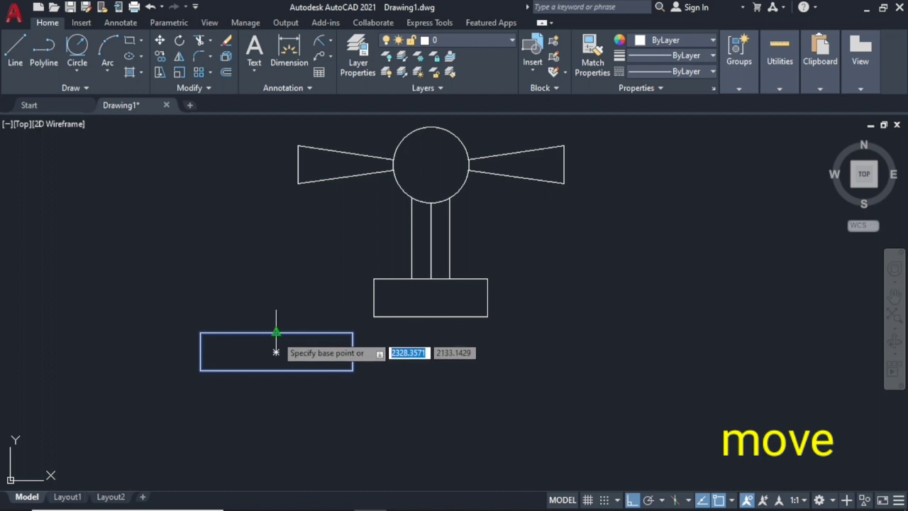
{"action": "left_click", "coordinate": [276, 333]}
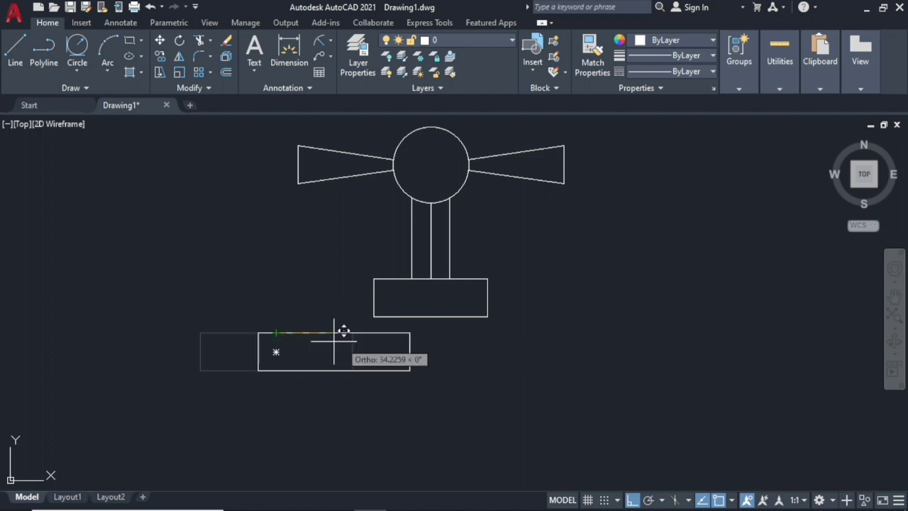
{"action": "left_click", "coordinate": [432, 317]}
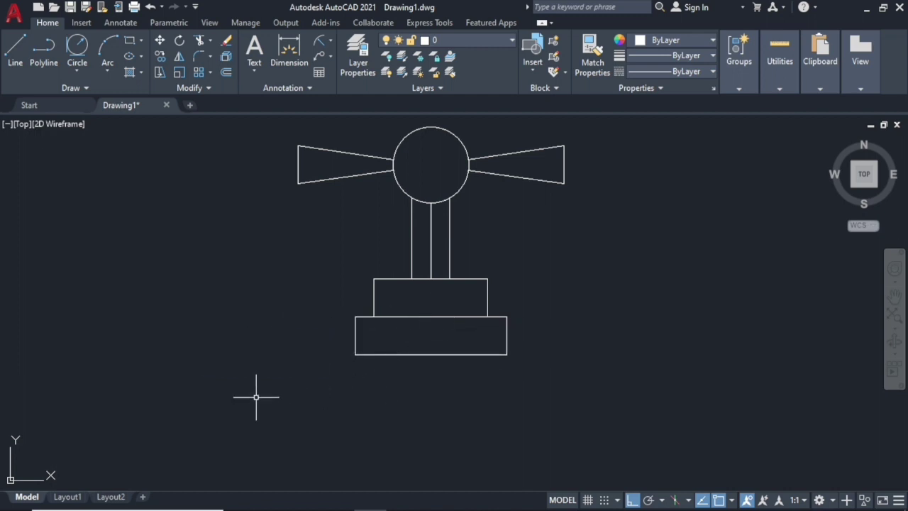
{"action": "scroll", "coordinate": [332, 374], "scroll_direction": "down", "scroll_amount": 2}
{"action": "middle_click_drag", "start_coordinate": [382, 395], "coordinate": [400, 319]}
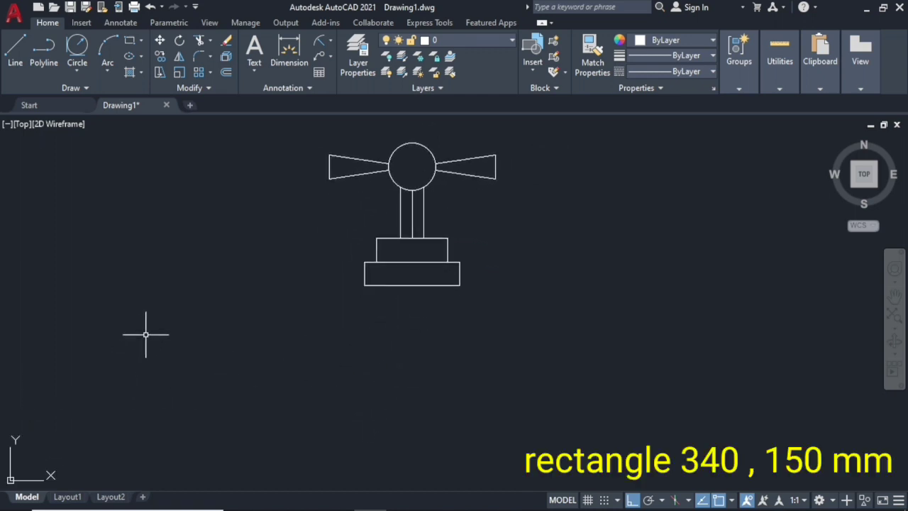
- Draw a 340 by 150 rectangle for the tap body
{"action": "type", "text": "rec"}
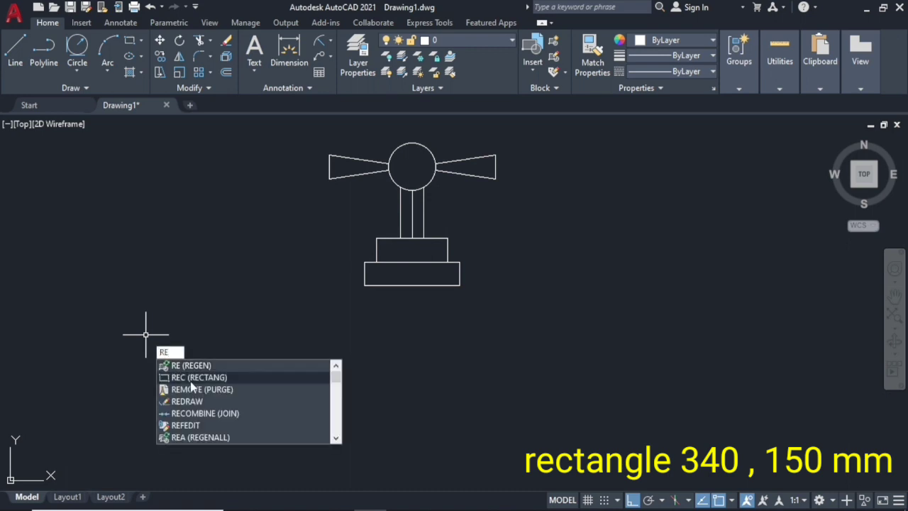
{"action": "key", "text": "Return"}
{"action": "left_click", "coordinate": [127, 291]}
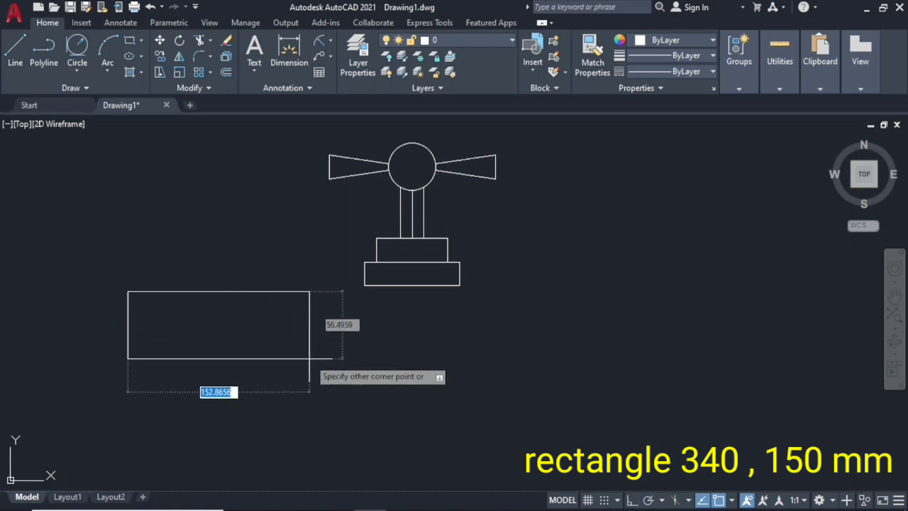
{"action": "type", "text": "340"}
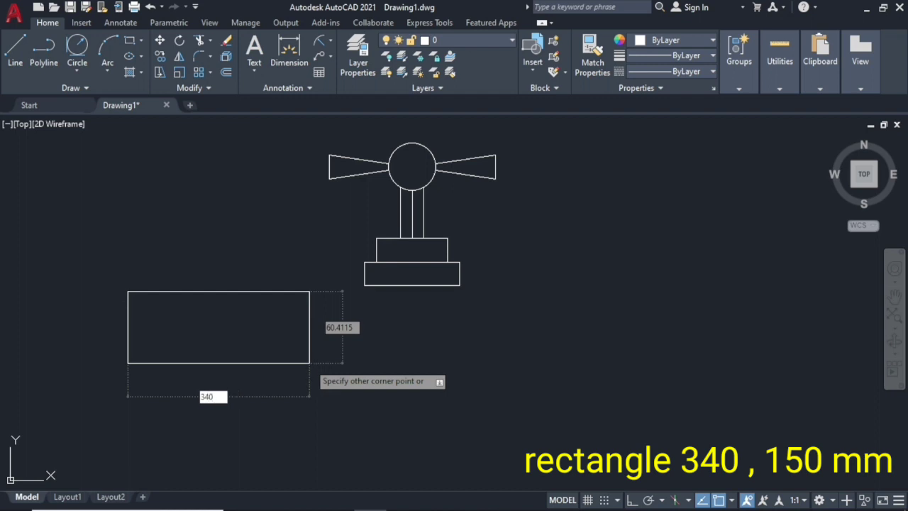
{"action": "key", "text": "Tab"}
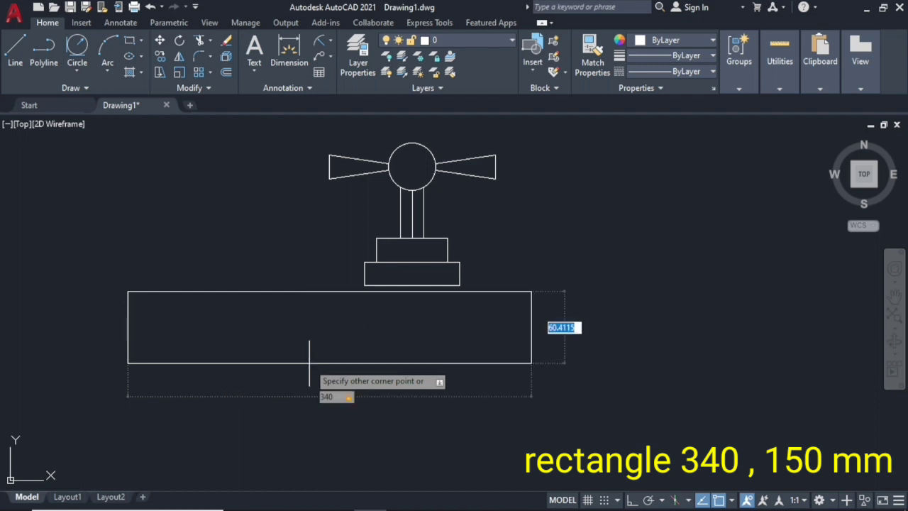
{"action": "type", "text": "1"}
{"action": "type", "text": "0"}
{"action": "key", "text": "Return"}
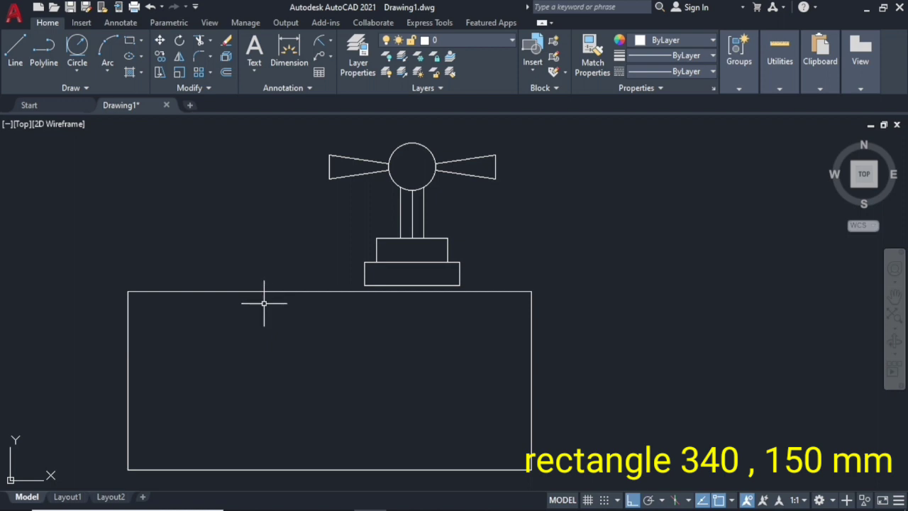
- Move the 340 by 150 rectangle by its top-edge midpoint under the stepped base
{"action": "type", "text": "m"}
{"action": "key", "text": "Return"}
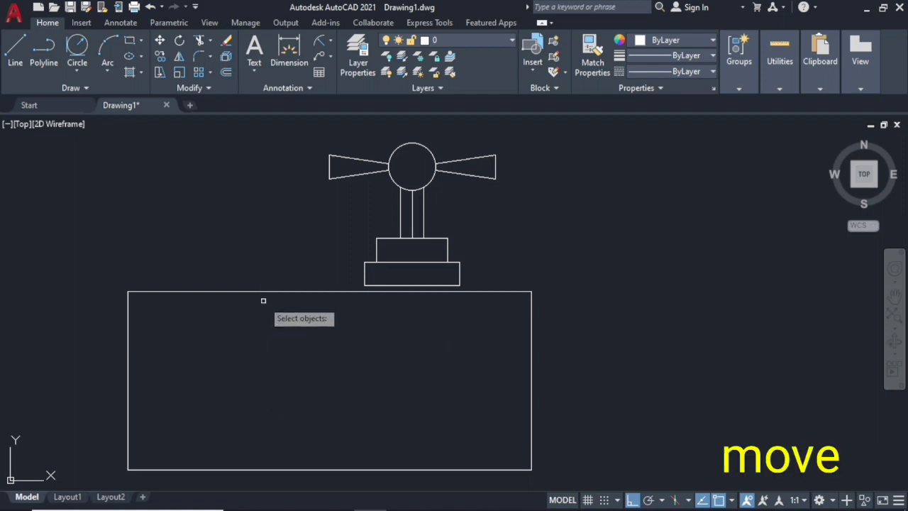
{"action": "left_click", "coordinate": [262, 293]}
{"action": "key", "text": "Return"}
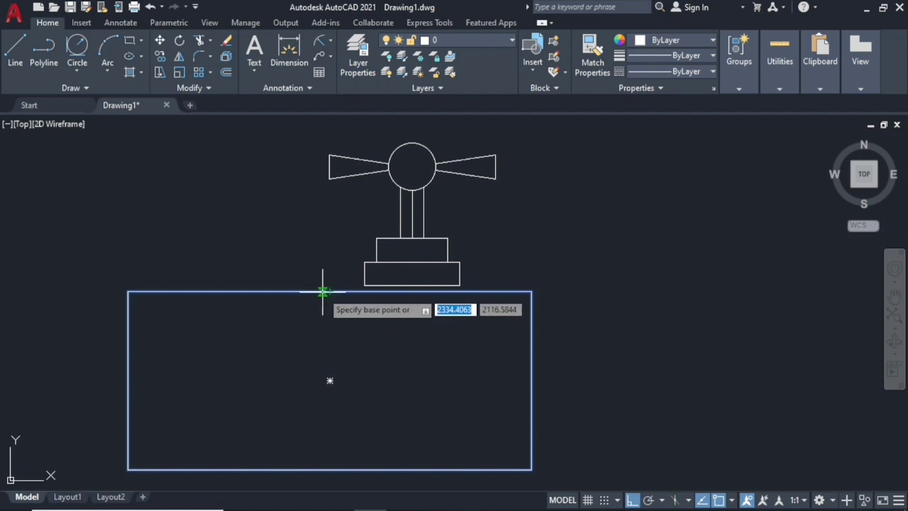
{"action": "left_click", "coordinate": [330, 291]}
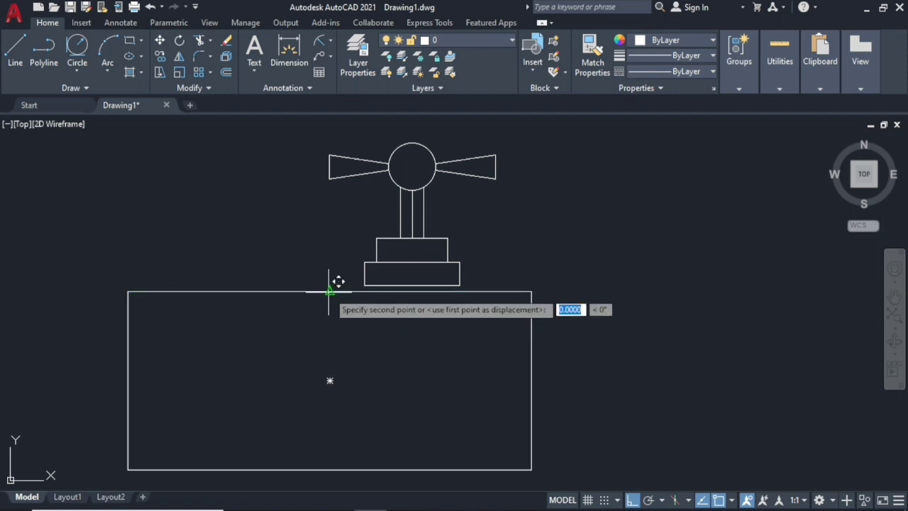
{"action": "left_click", "coordinate": [412, 285]}
{"action": "scroll", "coordinate": [376, 337], "scroll_direction": "down", "scroll_amount": 2}
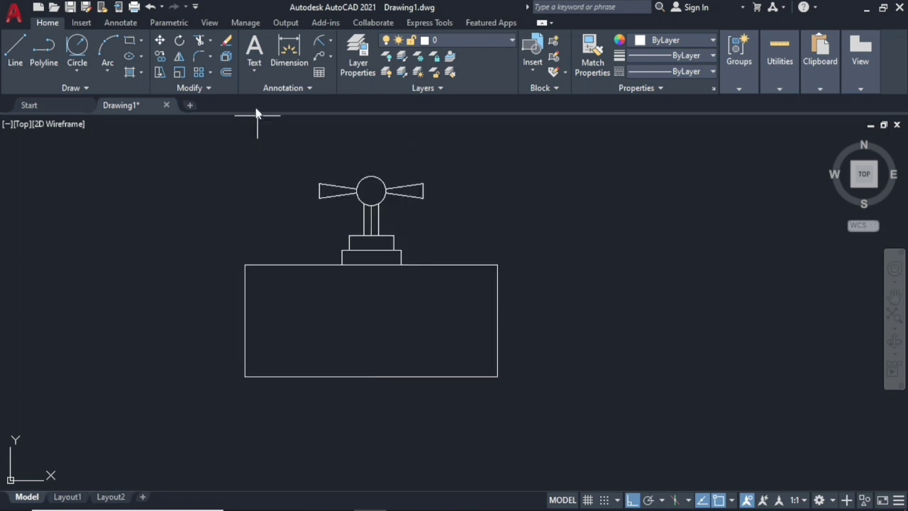
- Explode the body rectangle into separate lines
{"action": "left_click", "coordinate": [228, 59]}
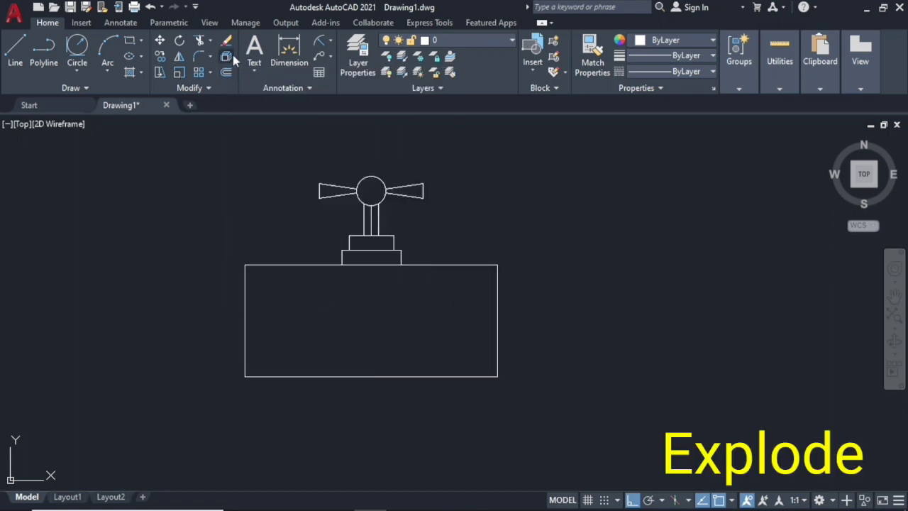
{"action": "left_click", "coordinate": [484, 266]}
{"action": "key", "text": "Return"}
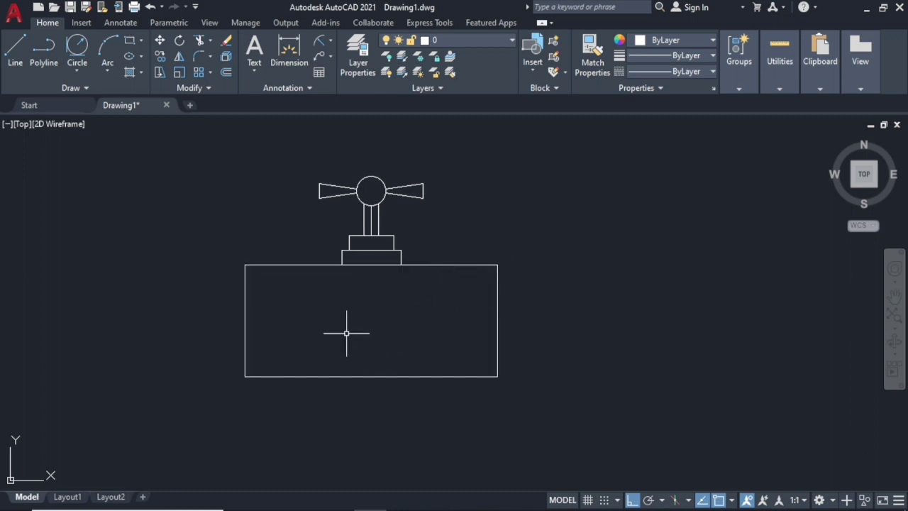
- Draw vertical and horizontal centre lines between the body's edge midpoints
{"action": "type", "text": "L"}
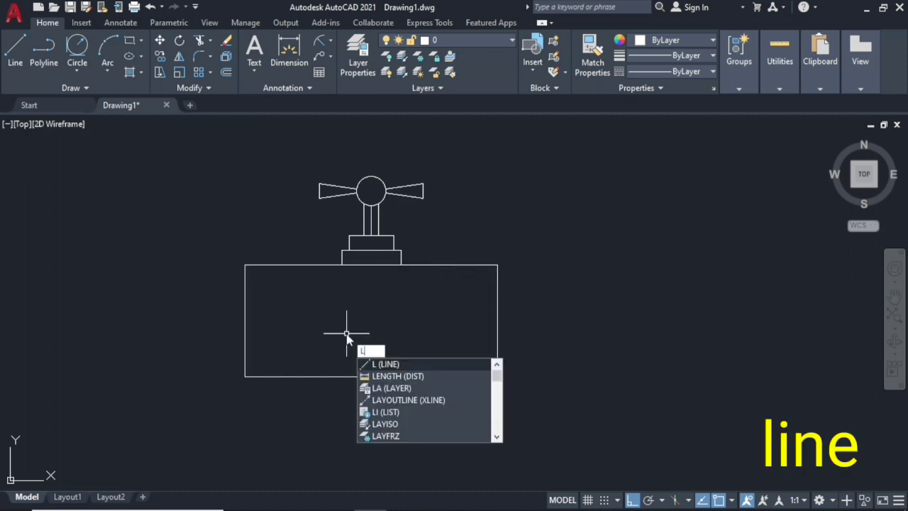
{"action": "key", "text": "Return"}
{"action": "left_click", "coordinate": [372, 261]}
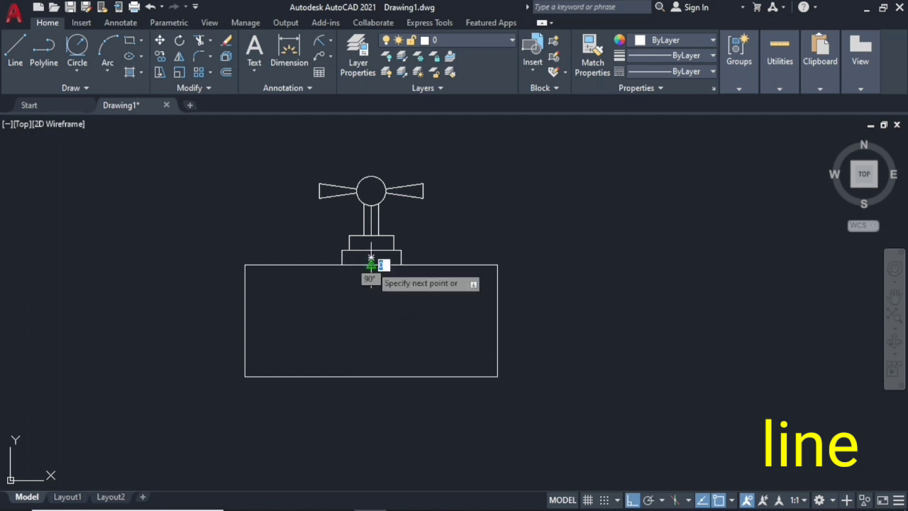
{"action": "left_click", "coordinate": [371, 376]}
{"action": "right_click", "coordinate": [371, 376]}
{"action": "left_click", "coordinate": [405, 235]}
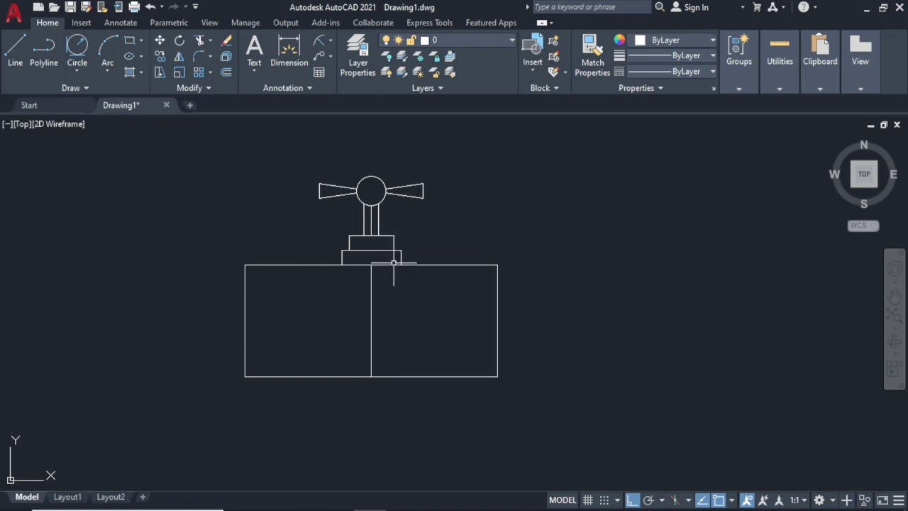
{"action": "key", "text": "space"}
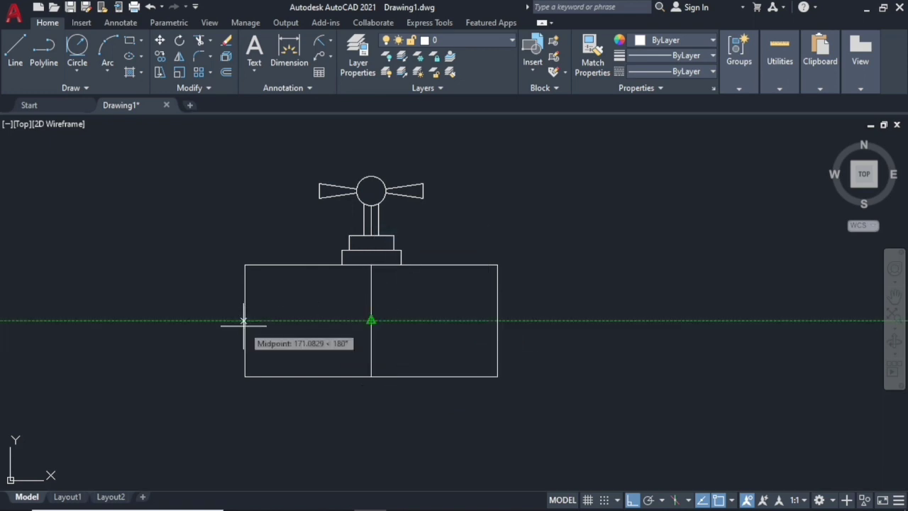
{"action": "left_click", "coordinate": [245, 320]}
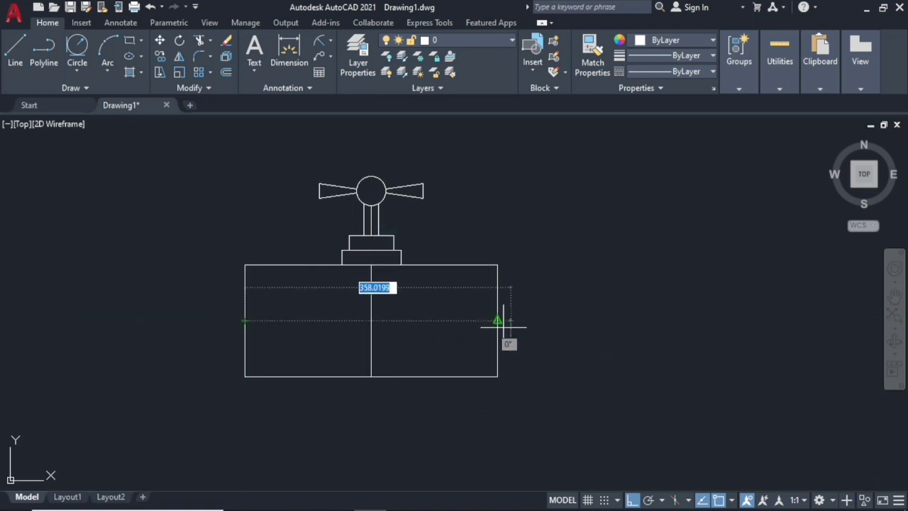
{"action": "left_click", "coordinate": [497, 321]}
{"action": "right_click", "coordinate": [501, 321]}
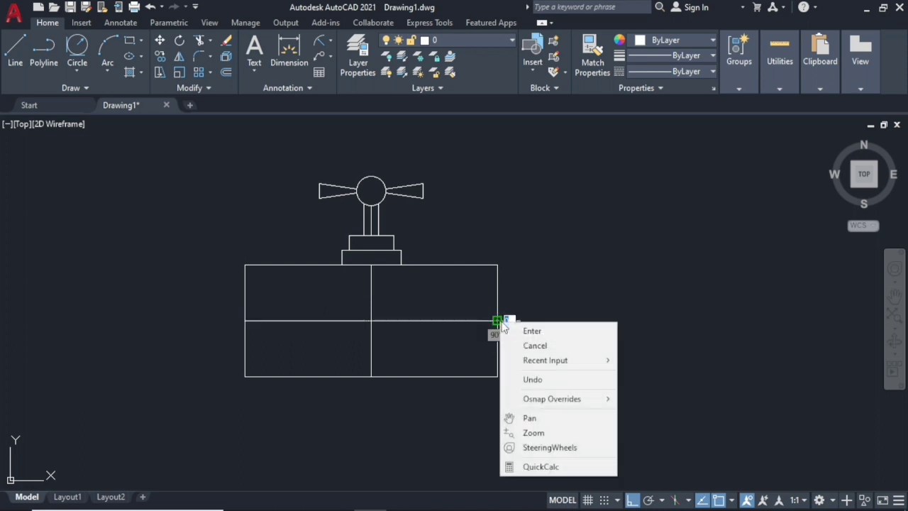
{"action": "left_click", "coordinate": [531, 328]}
- Offset the horizontal centre line 30 mm and 40 mm above and below
{"action": "type", "text": "o"}
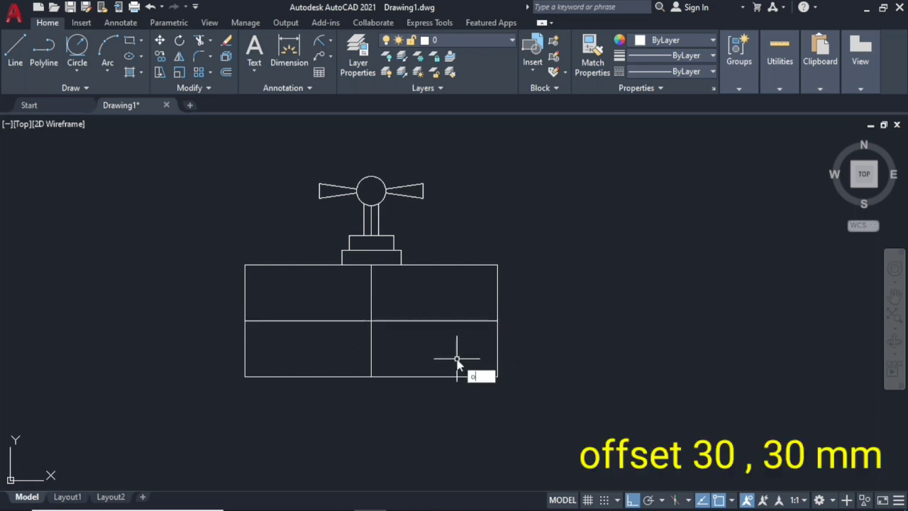
{"action": "key", "text": "Return"}
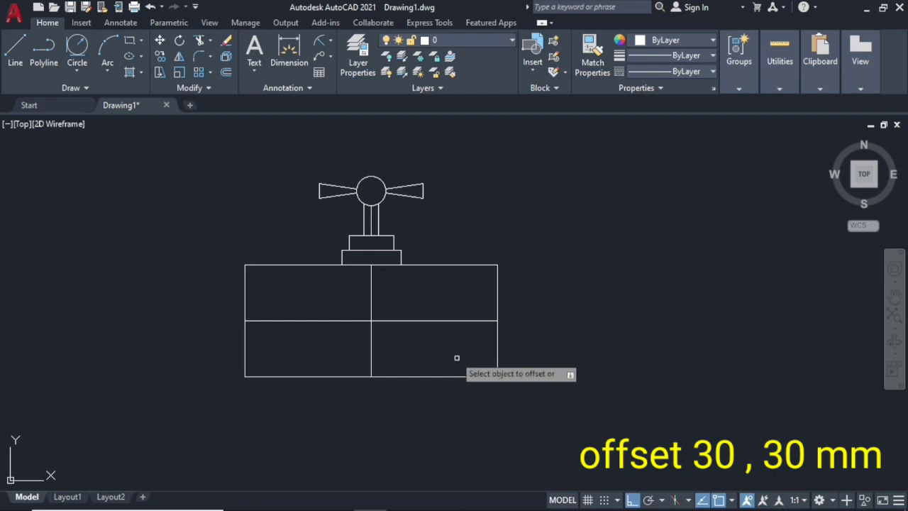
{"action": "left_click", "coordinate": [436, 321]}
{"action": "left_click", "coordinate": [436, 291]}
{"action": "left_click", "coordinate": [438, 322]}
{"action": "left_click", "coordinate": [439, 332]}
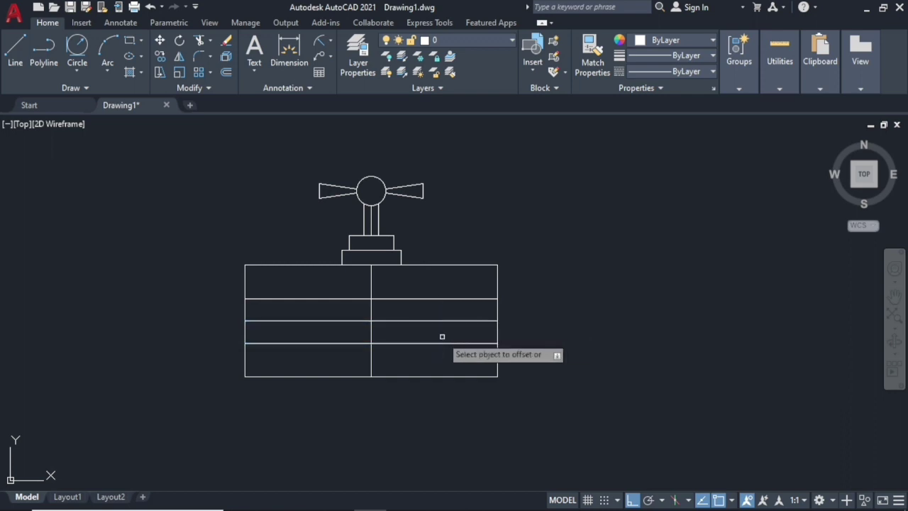
{"action": "key", "text": "Return"}
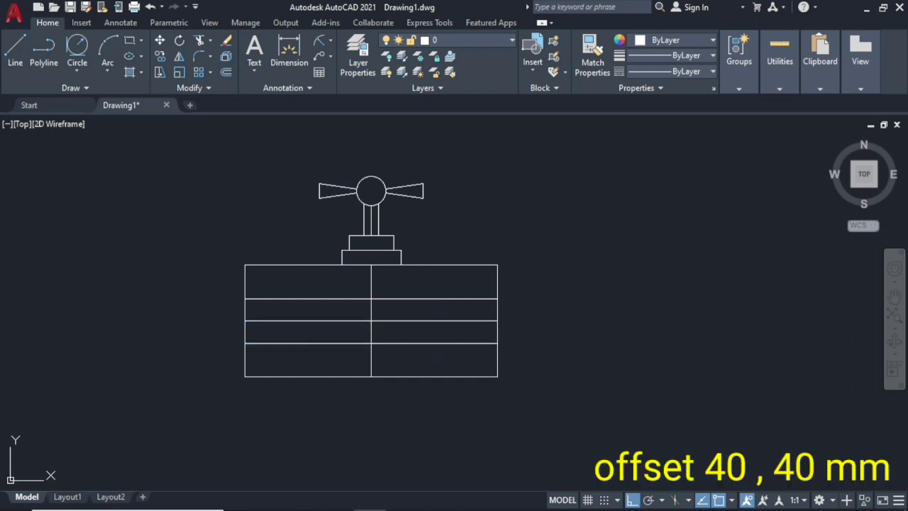
{"action": "key", "text": "Return"}
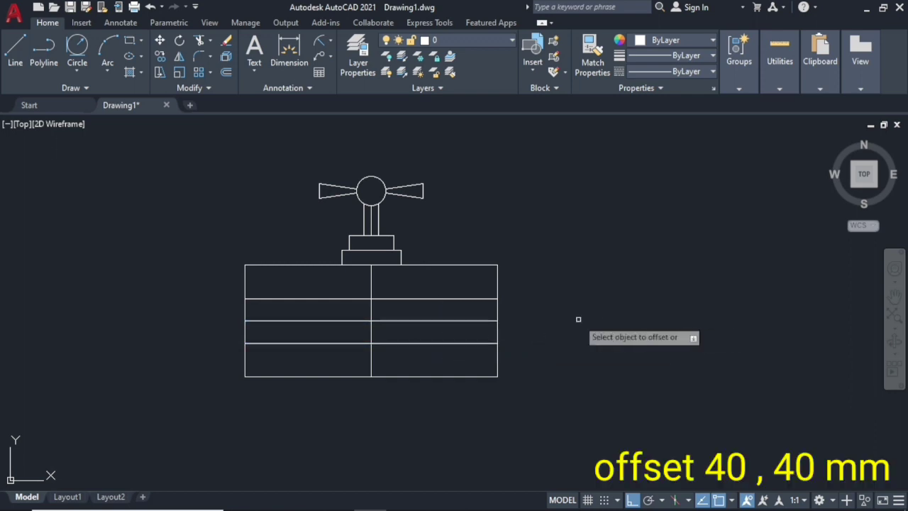
{"action": "left_click", "coordinate": [464, 321]}
{"action": "left_click", "coordinate": [464, 298]}
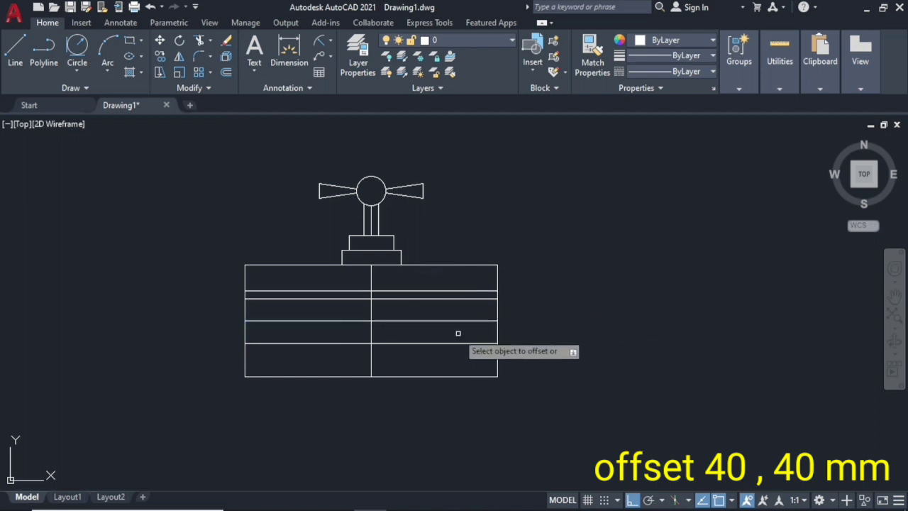
{"action": "left_click", "coordinate": [456, 322]}
{"action": "left_click", "coordinate": [461, 364]}
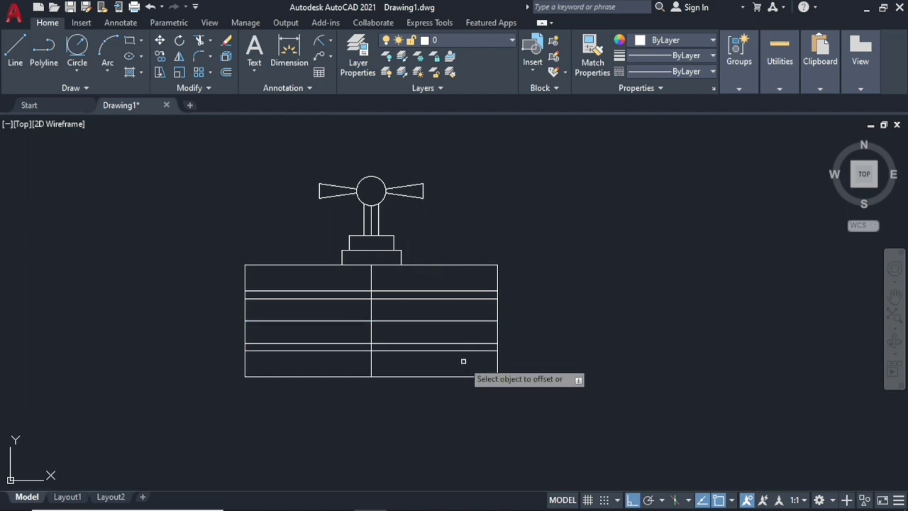
- Offset the body's right edge 20 mm inward
{"action": "key", "text": "Return"}
{"action": "key", "text": "Return"}
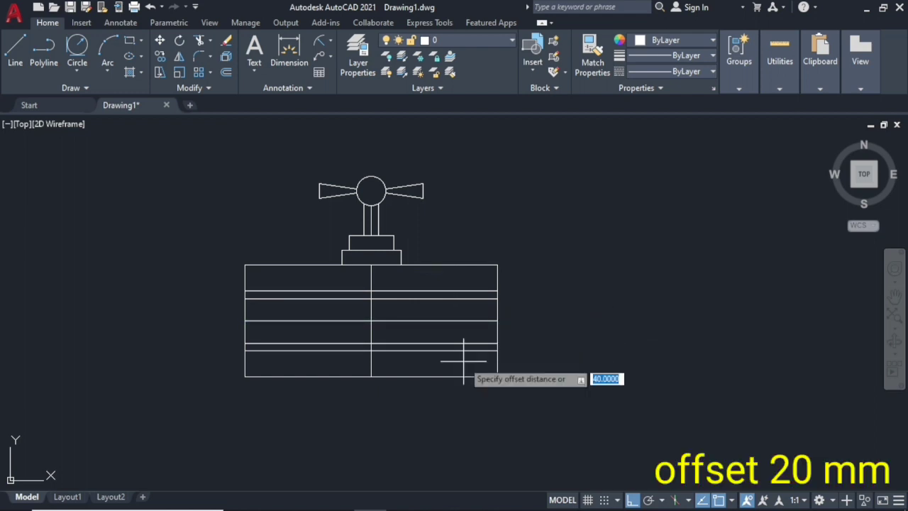
{"action": "left_click", "coordinate": [498, 334]}
{"action": "left_click", "coordinate": [474, 337]}
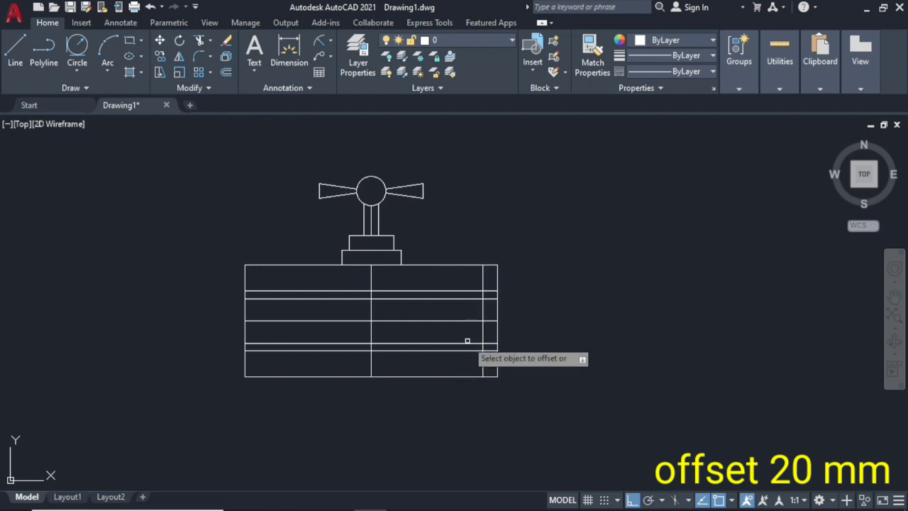
{"action": "key", "text": "Return"}
{"action": "type", "text": "TR"}
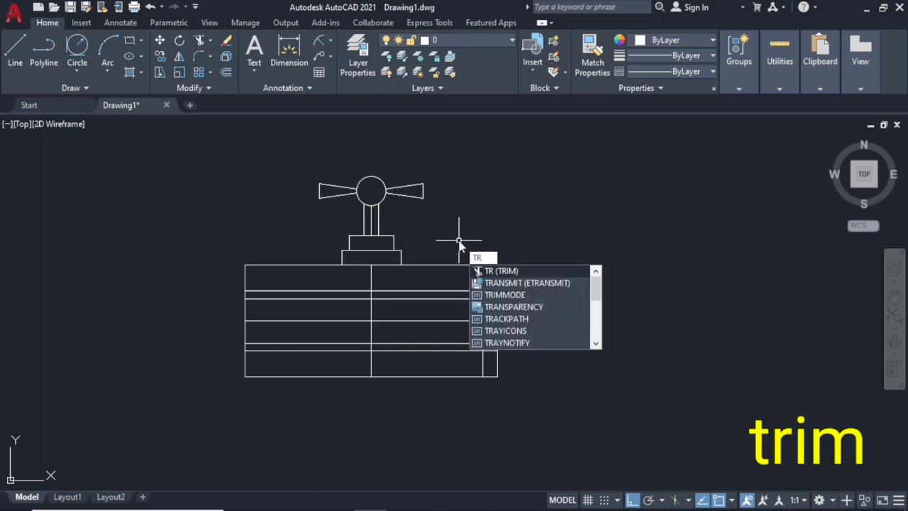
- Trim the upper-right top edge and the end block's top pieces so the right half steps down
{"action": "left_click", "coordinate": [486, 274]}
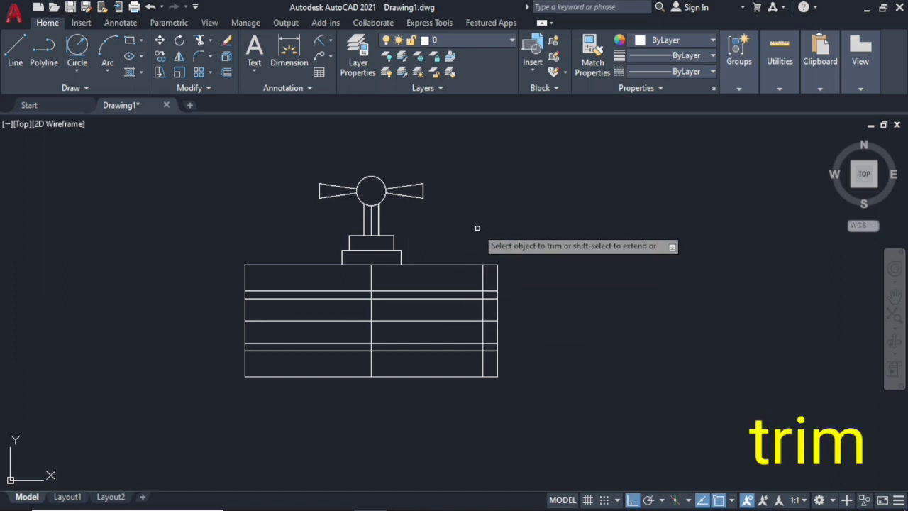
{"action": "right_click", "coordinate": [478, 229]}
{"action": "key", "text": "Escape"}
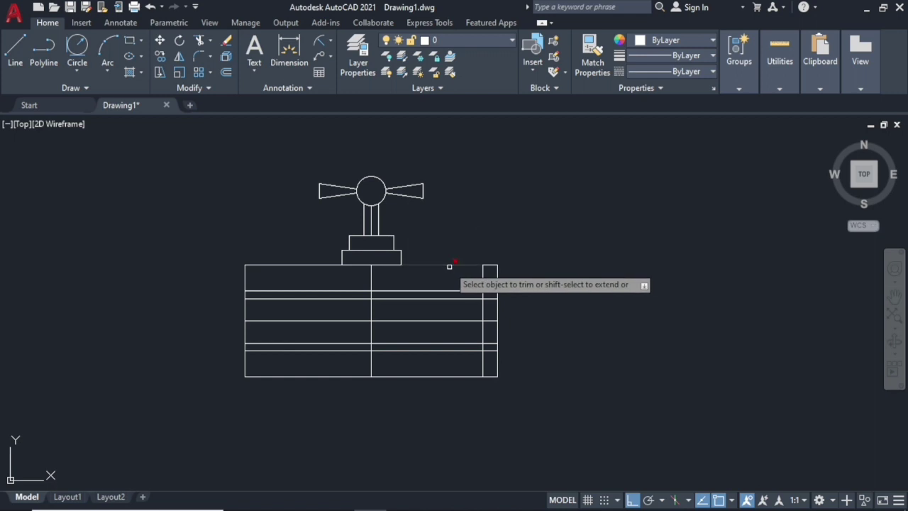
{"action": "left_click", "coordinate": [449, 266]}
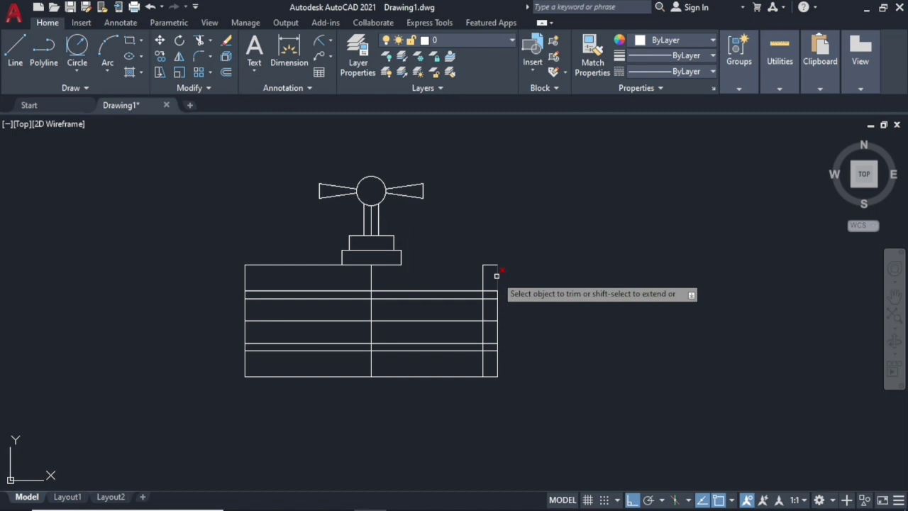
{"action": "left_click", "coordinate": [465, 291]}
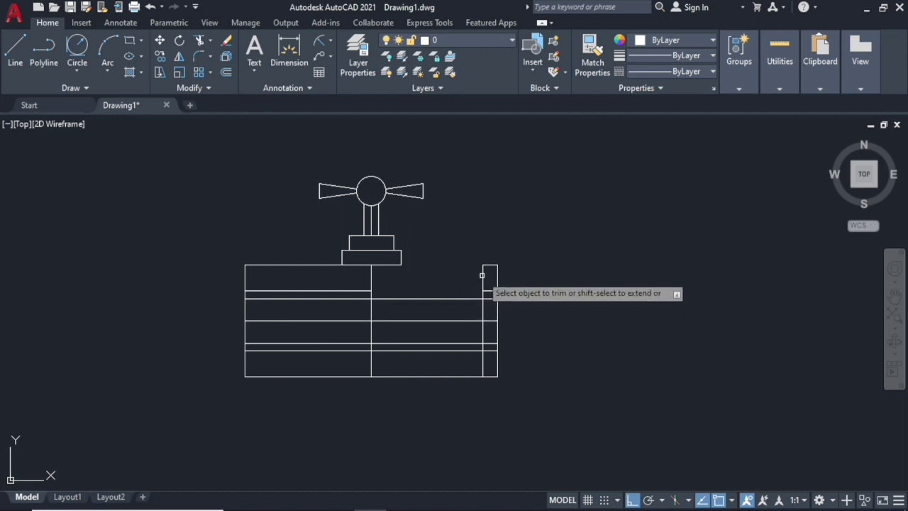
{"action": "left_click", "coordinate": [491, 265]}
{"action": "left_click", "coordinate": [498, 274]}
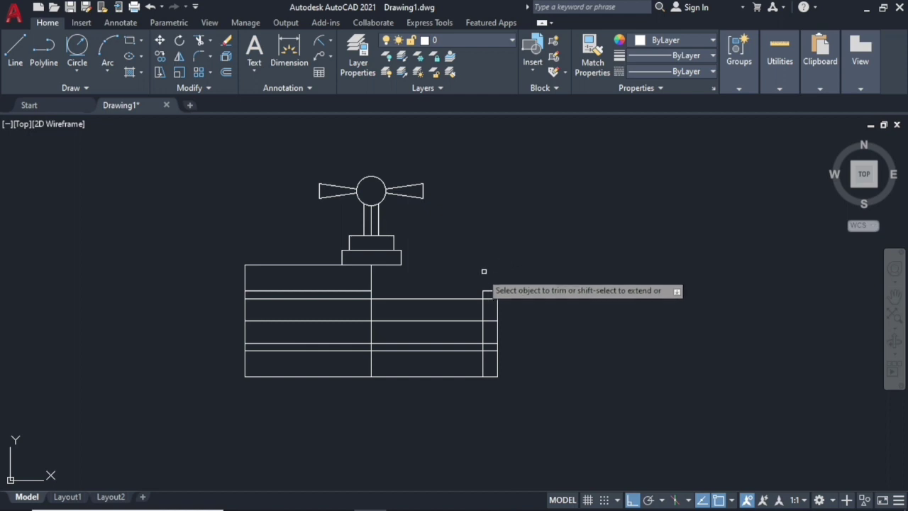
{"action": "key", "text": "Escape"}
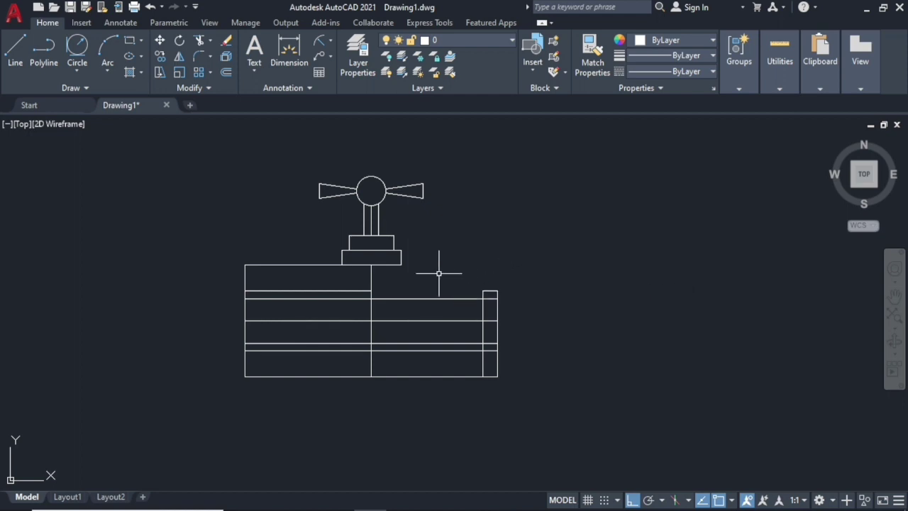
{"action": "left_click", "coordinate": [77, 71]}
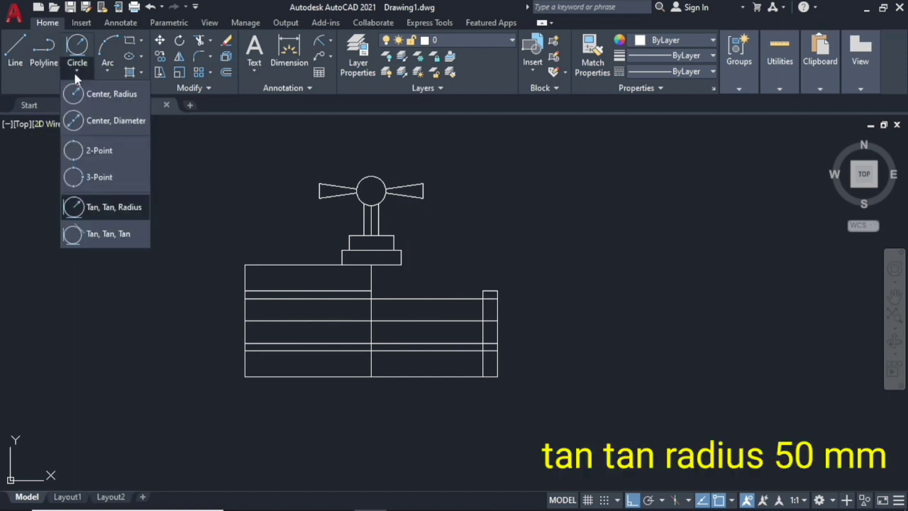
- Draw a radius 50 tan-tan-radius circle touching the stem base side and the lower body line
{"action": "left_click", "coordinate": [78, 208]}
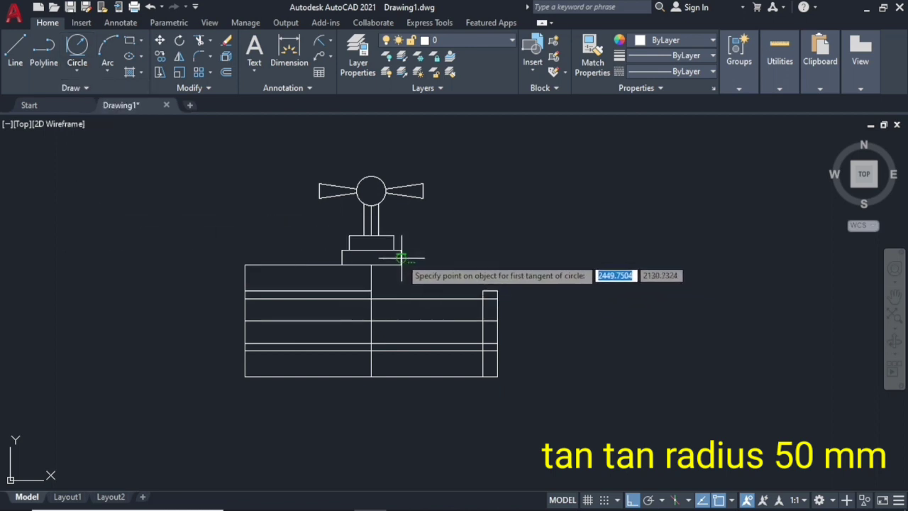
{"action": "left_click", "coordinate": [402, 258]}
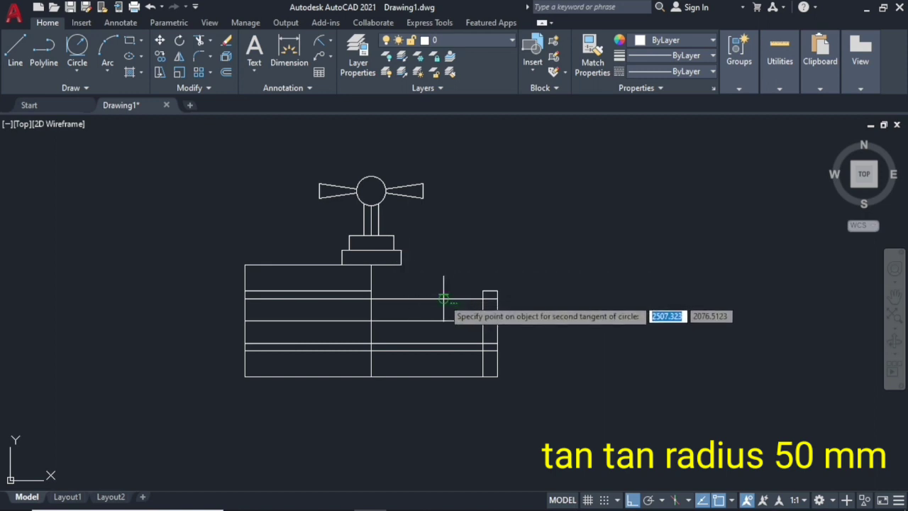
{"action": "left_click", "coordinate": [443, 298]}
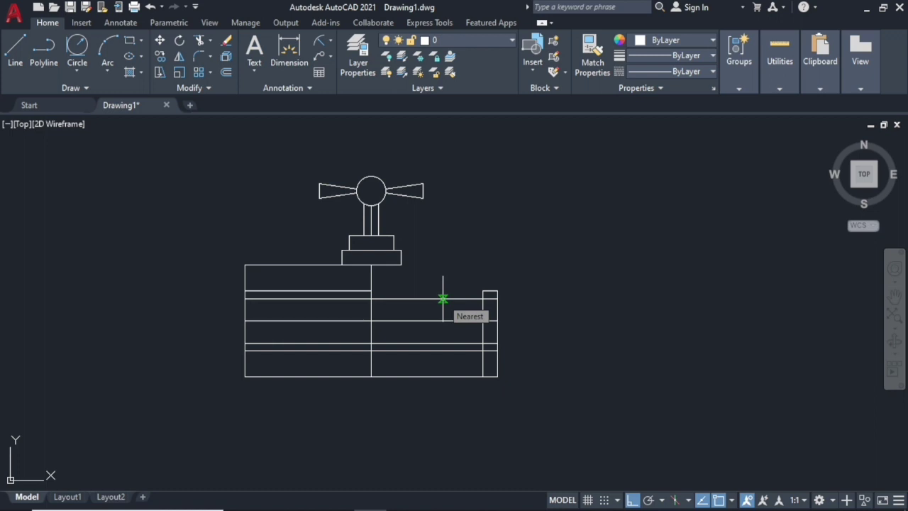
{"action": "type", "text": "50"}
{"action": "key", "text": "Return"}
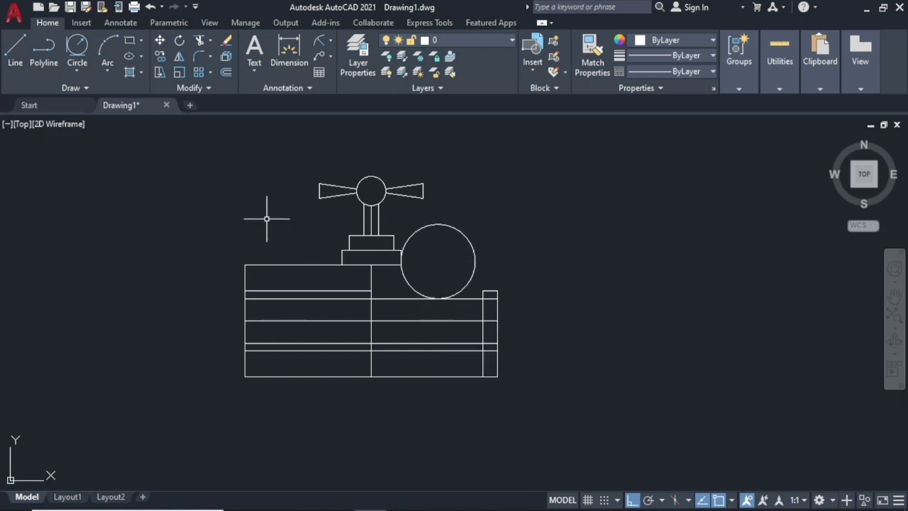
- Trim the 50 mm circle down to one concave arc from the stem base into the body top
{"action": "type", "text": "tr"}
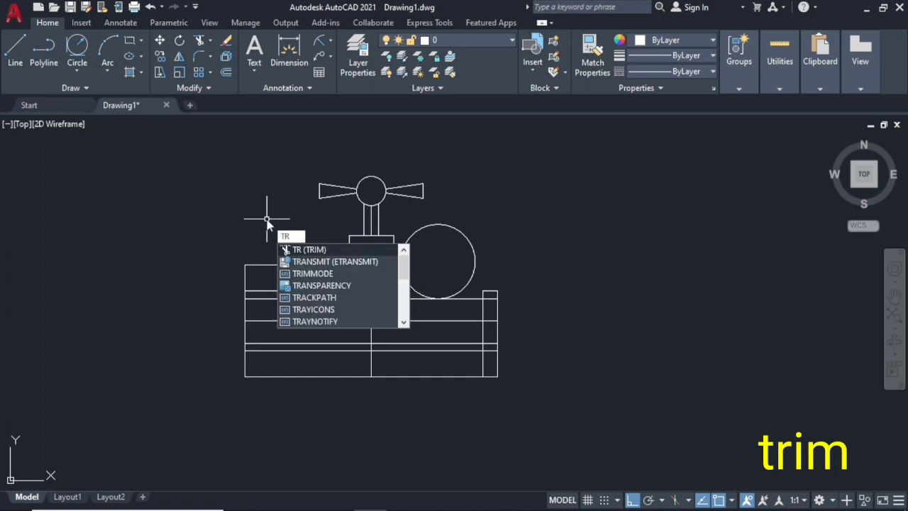
{"action": "key", "text": "Return"}
{"action": "right_click", "coordinate": [288, 224]}
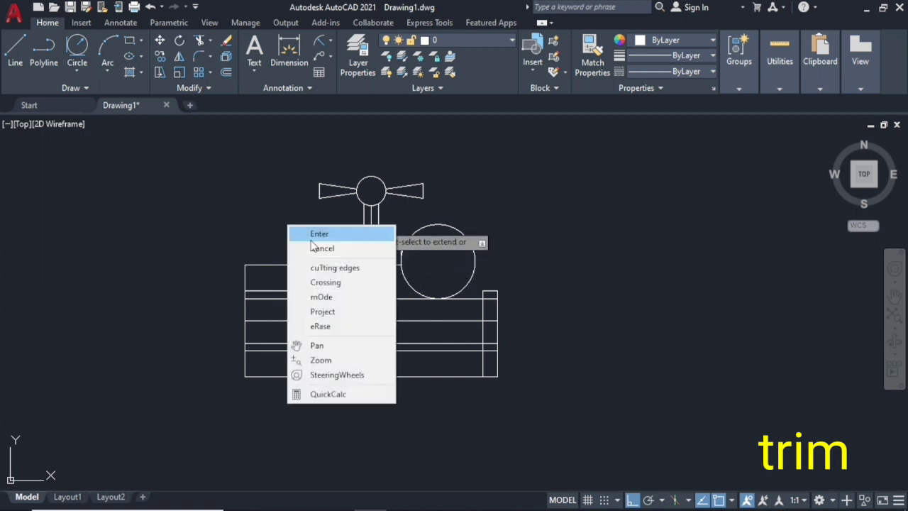
{"action": "key", "text": "Escape"}
{"action": "scroll", "coordinate": [386, 245], "scroll_direction": "up", "scroll_amount": 3}
{"action": "scroll", "coordinate": [412, 264], "scroll_direction": "up", "scroll_amount": 3}
{"action": "scroll", "coordinate": [429, 332], "scroll_direction": "up", "scroll_amount": 2}
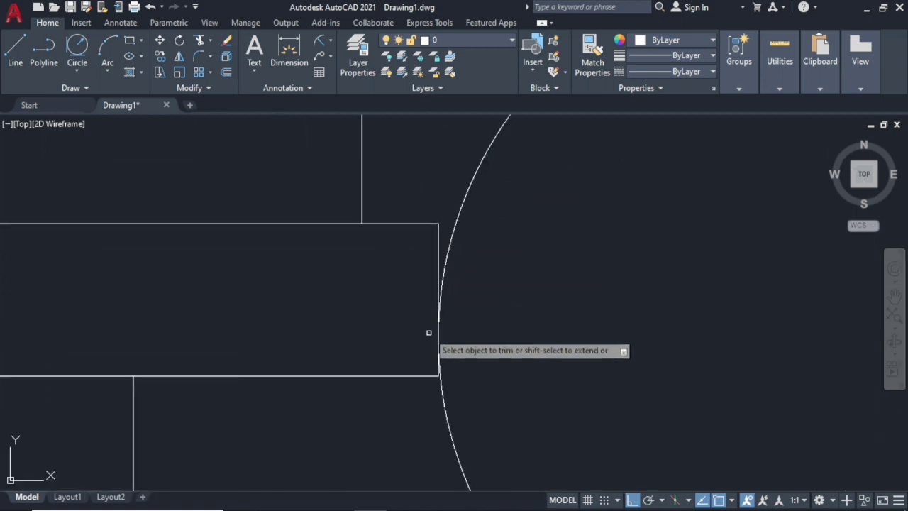
{"action": "scroll", "coordinate": [429, 332], "scroll_direction": "up", "scroll_amount": 2}
{"action": "scroll", "coordinate": [438, 388], "scroll_direction": "up", "scroll_amount": 3}
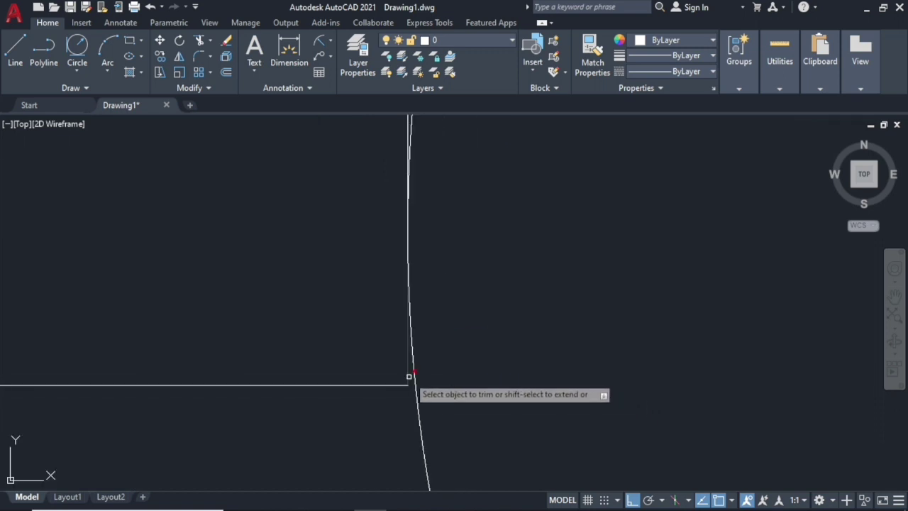
{"action": "scroll", "coordinate": [445, 370], "scroll_direction": "down", "scroll_amount": 2}
{"action": "scroll", "coordinate": [558, 296], "scroll_direction": "down", "scroll_amount": 3}
{"action": "scroll", "coordinate": [662, 355], "scroll_direction": "down", "scroll_amount": 2}
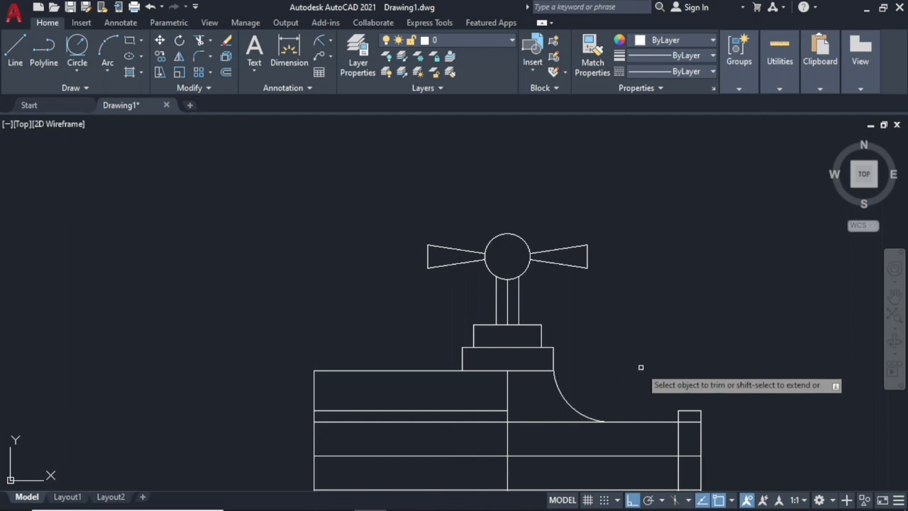
{"action": "scroll", "coordinate": [628, 376], "scroll_direction": "down", "scroll_amount": 2}
{"action": "key", "text": "Escape"}
{"action": "scroll", "coordinate": [639, 383], "scroll_direction": "up", "scroll_amount": 2}
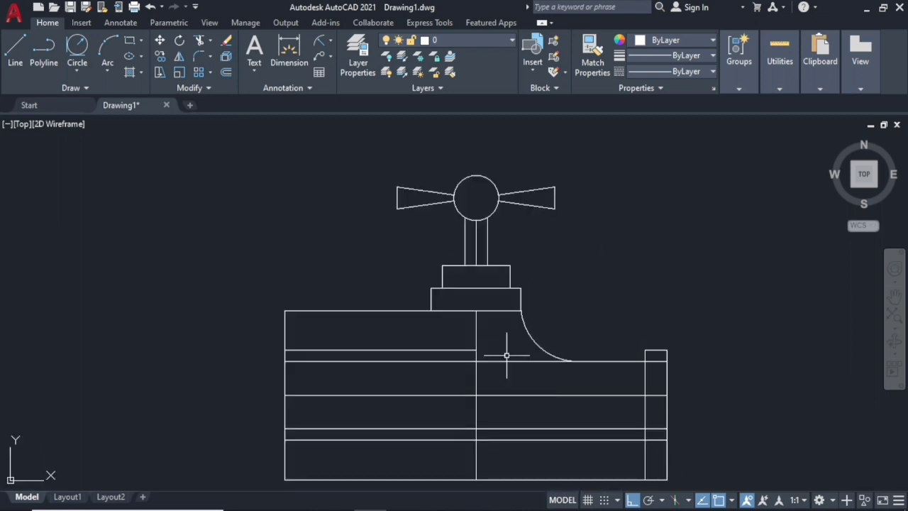
- Mirror the concave arc across the vertical centre line, keeping the original arc
{"action": "type", "text": "M"}
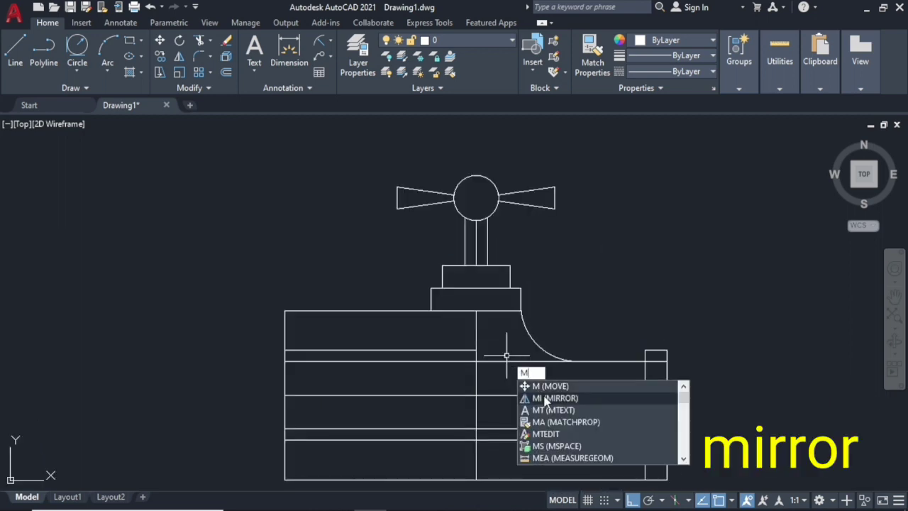
{"action": "left_click", "coordinate": [546, 398]}
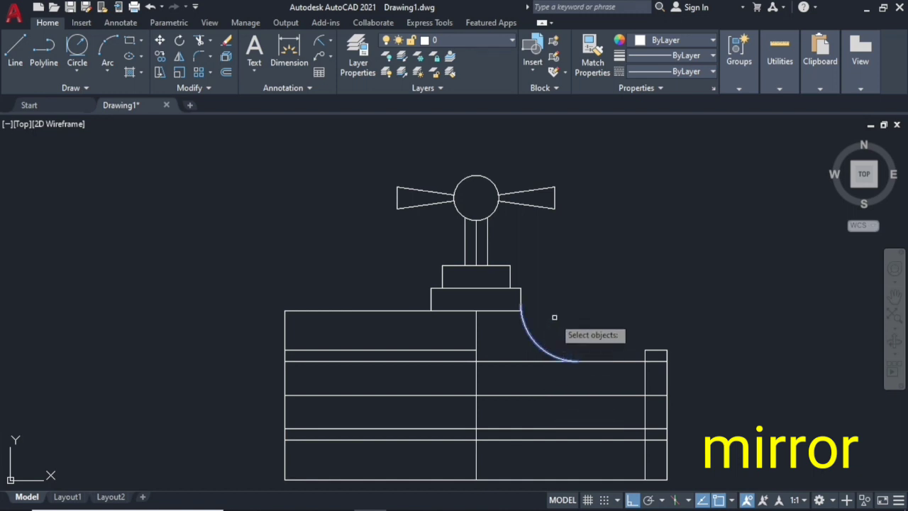
{"action": "key", "text": "Return"}
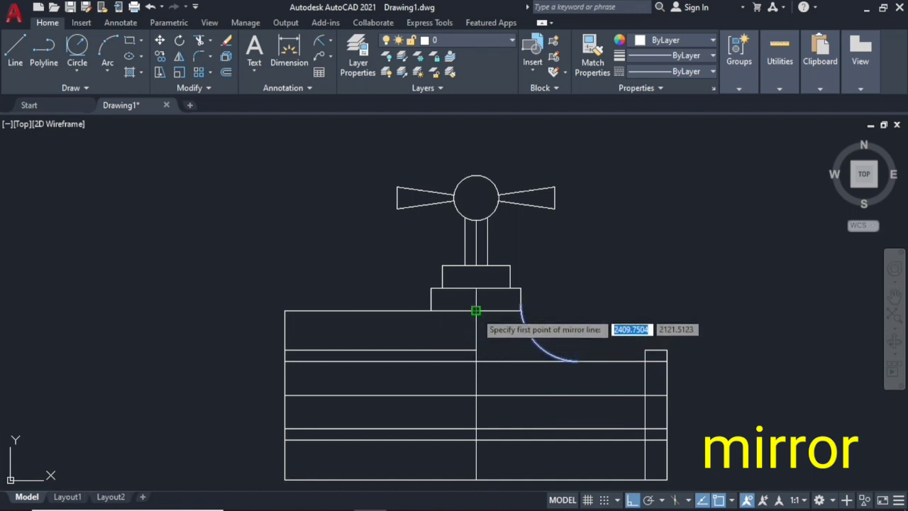
{"action": "left_click", "coordinate": [476, 310]}
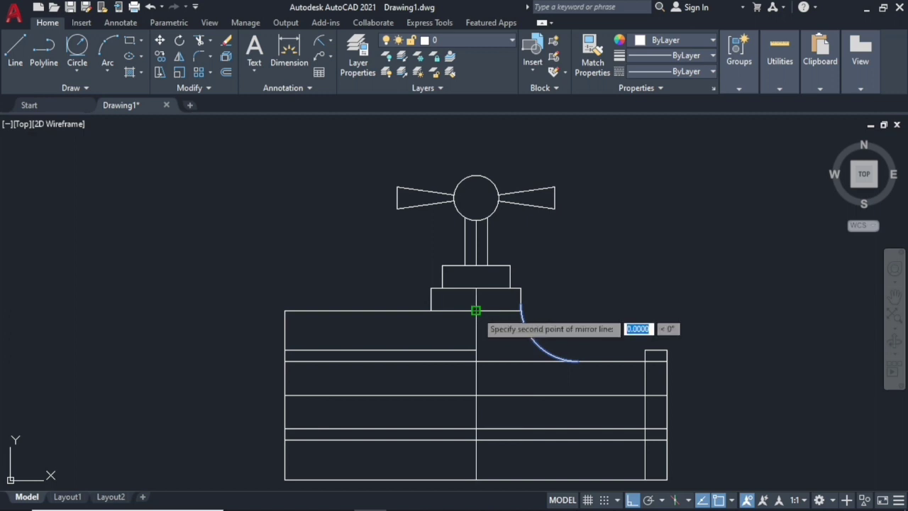
{"action": "left_click", "coordinate": [476, 480]}
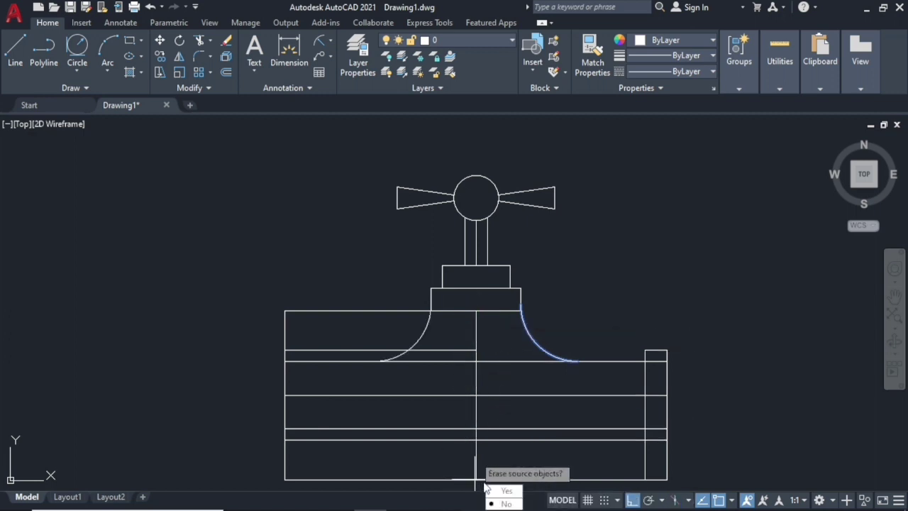
{"action": "key", "text": "Return"}
{"action": "scroll", "coordinate": [501, 450], "scroll_direction": "down", "scroll_amount": 2}
- Draw an 80 mm tan-tan-radius circle tangent to the left flare arc and body's left edge
{"action": "middle_click_drag", "start_coordinate": [504, 450], "coordinate": [536, 367]}
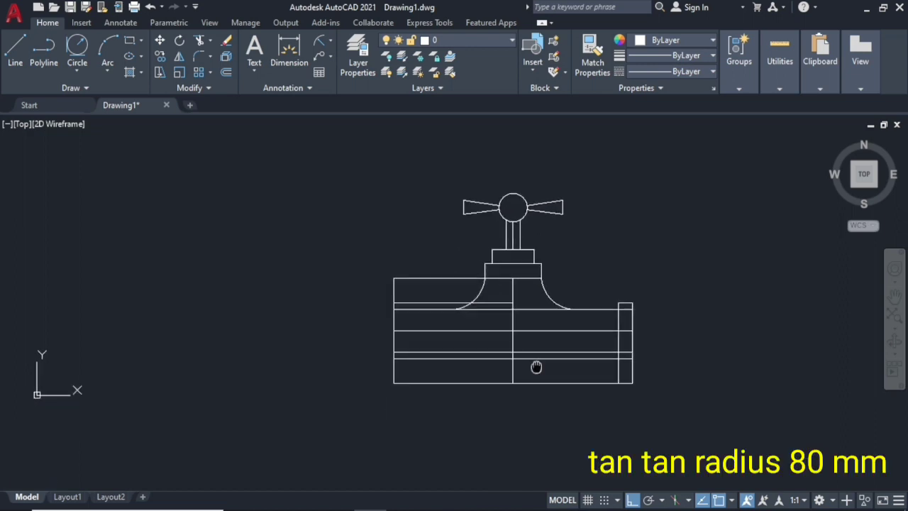
{"action": "scroll", "coordinate": [493, 300], "scroll_direction": "up", "scroll_amount": 2}
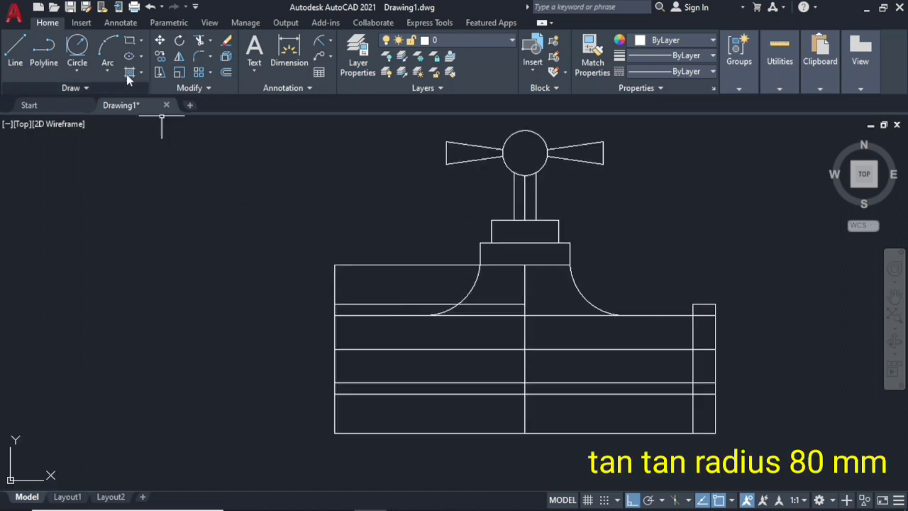
{"action": "left_click", "coordinate": [90, 51]}
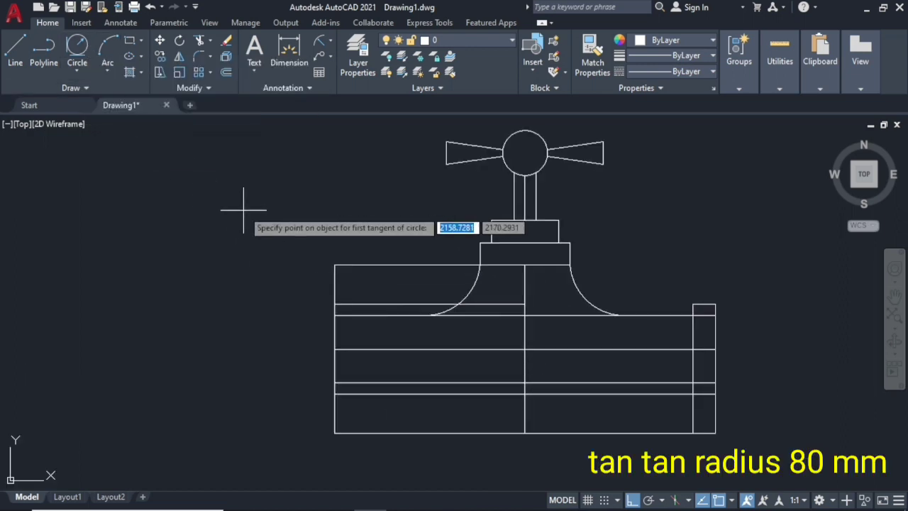
{"action": "left_click", "coordinate": [432, 315]}
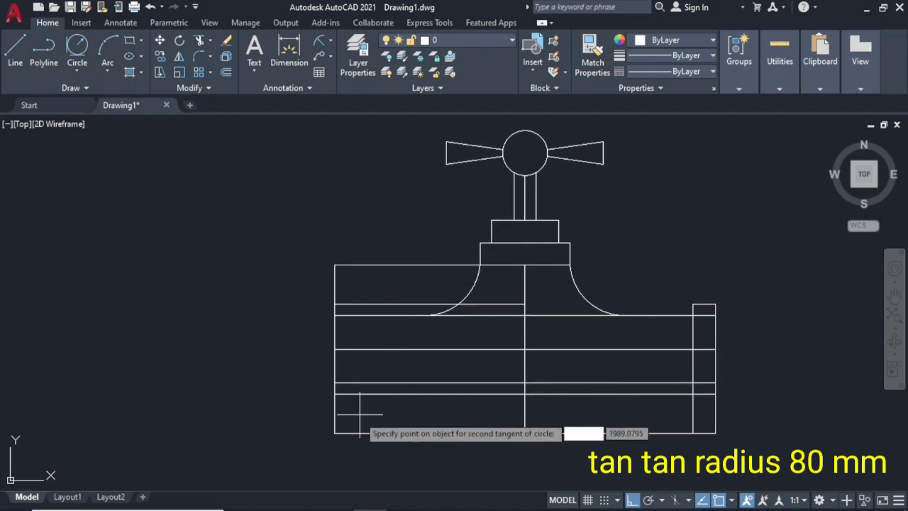
{"action": "left_click", "coordinate": [335, 417]}
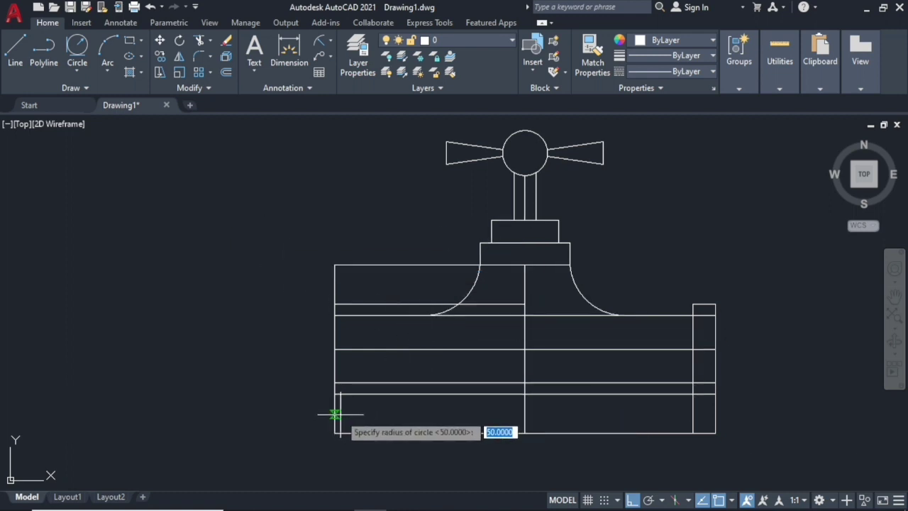
{"action": "type", "text": "80"}
{"action": "key", "text": "Return"}
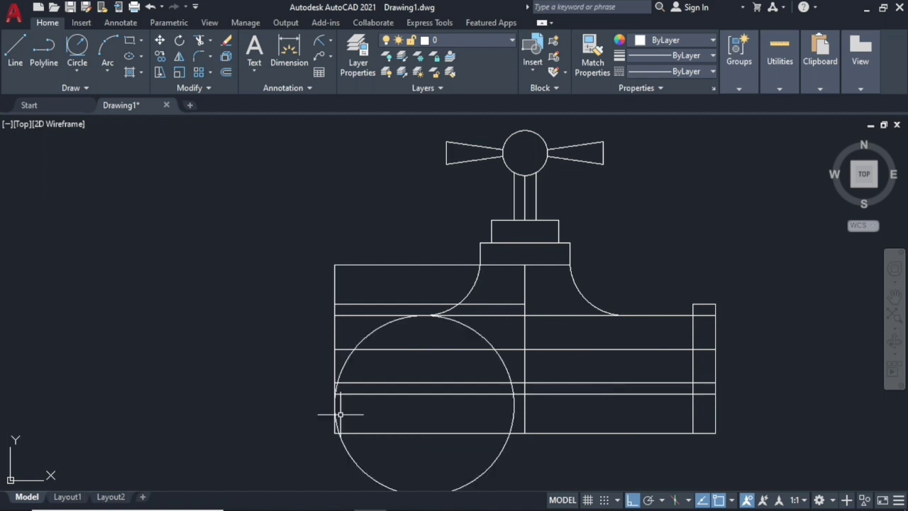
{"action": "middle_click_drag", "start_coordinate": [407, 383], "coordinate": [412, 339]}
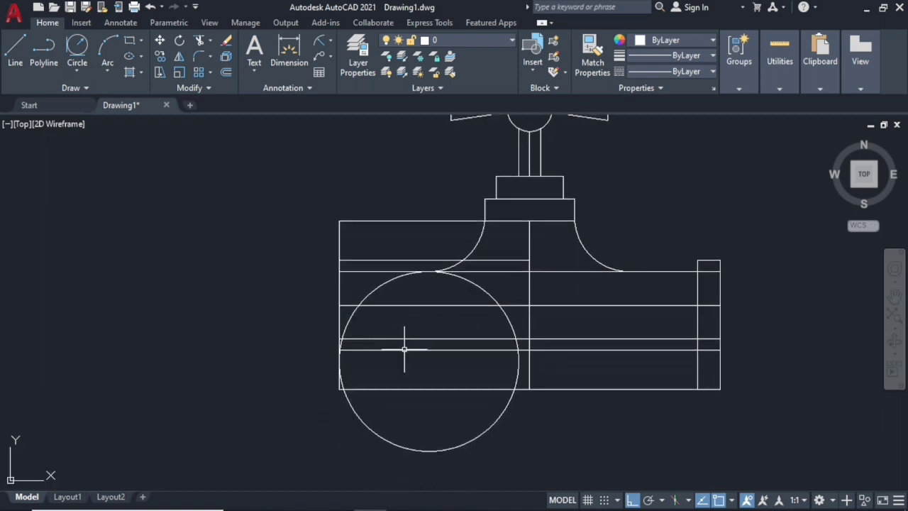
{"action": "middle_click_drag", "start_coordinate": [381, 381], "coordinate": [379, 396]}
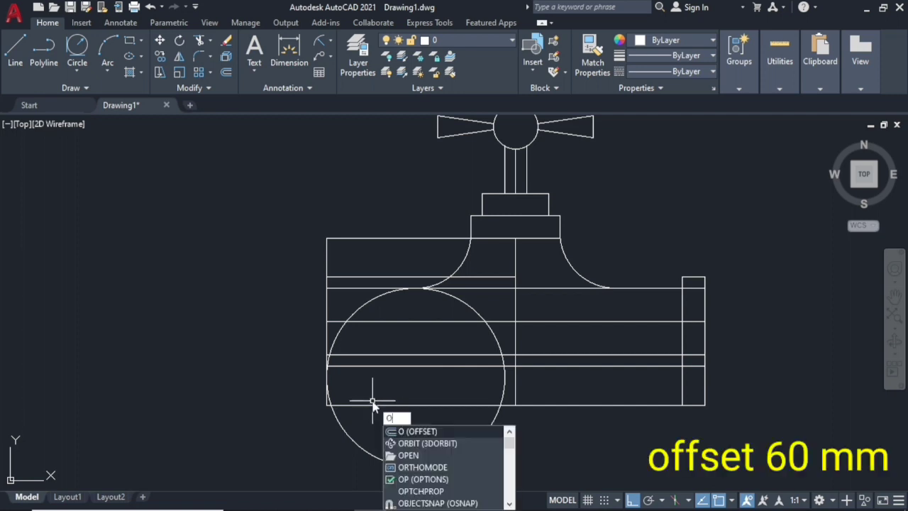
- Offset the body's left vertical edge 60 mm inward
{"action": "left_click", "coordinate": [402, 436]}
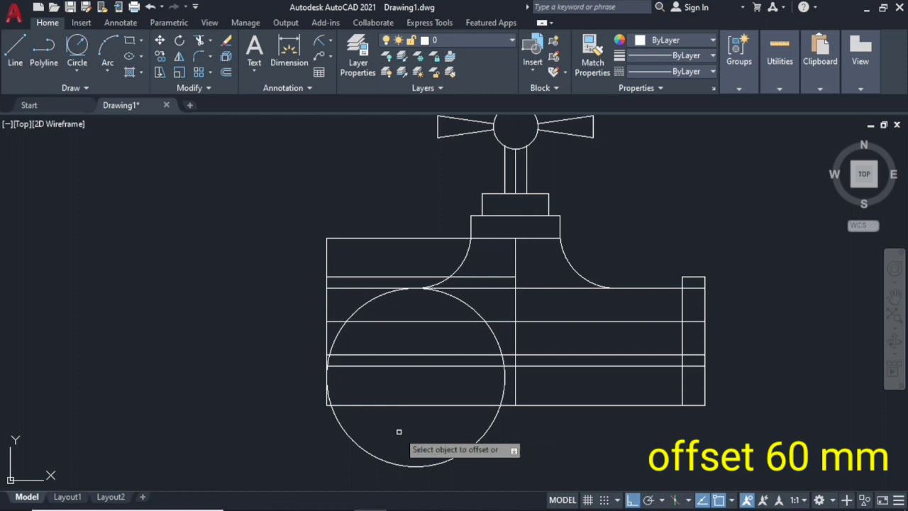
{"action": "left_click", "coordinate": [325, 339]}
{"action": "left_click", "coordinate": [429, 364]}
{"action": "key", "text": "Return"}
{"action": "type", "text": "TR"}
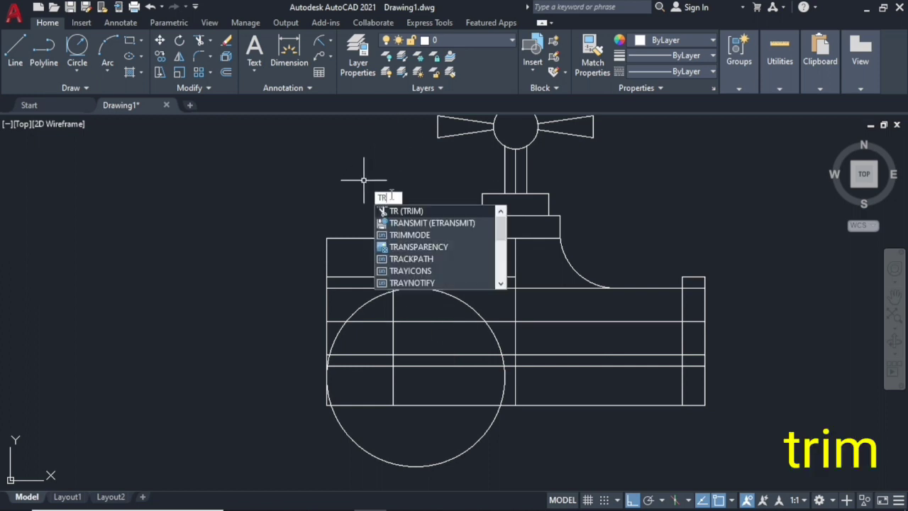
- Trim the top edge and leftover line pieces around the new vertical line and stem line
{"action": "key", "text": "Return"}
{"action": "right_click", "coordinate": [399, 208]}
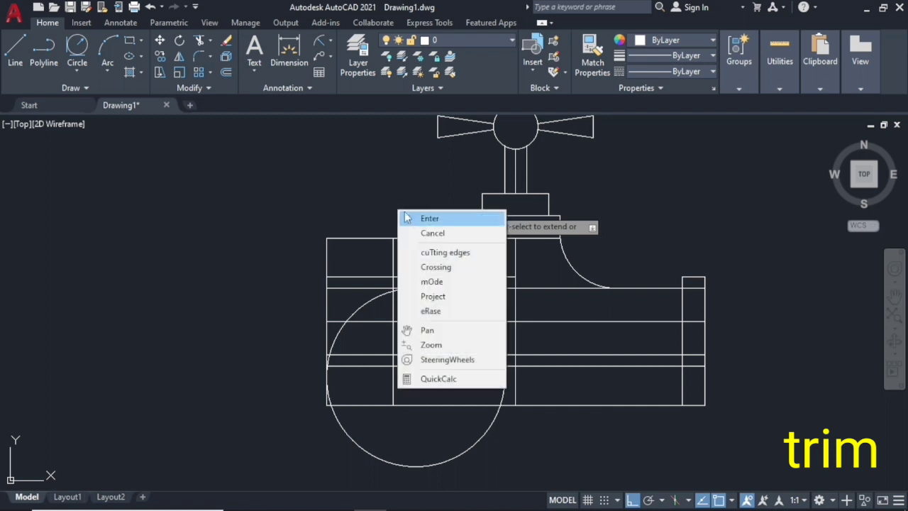
{"action": "left_click", "coordinate": [413, 216]}
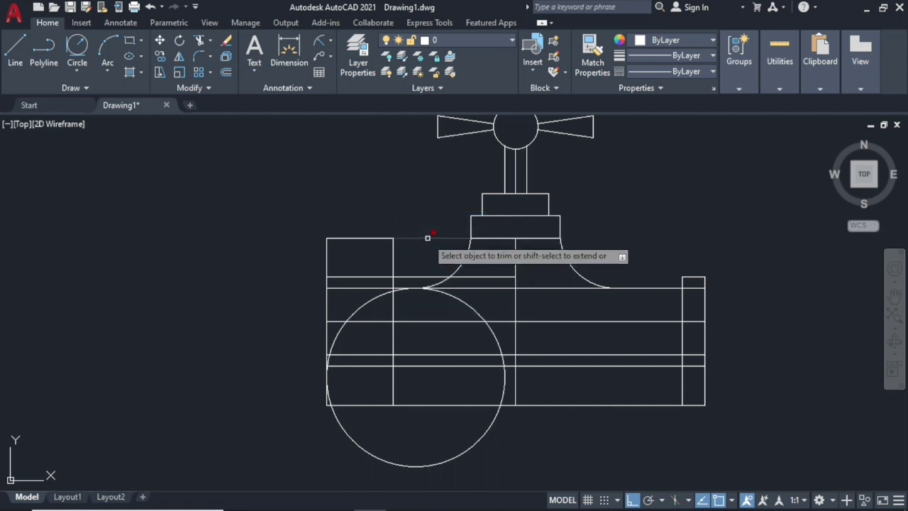
{"action": "left_click", "coordinate": [425, 238]}
{"action": "left_click", "coordinate": [416, 276]}
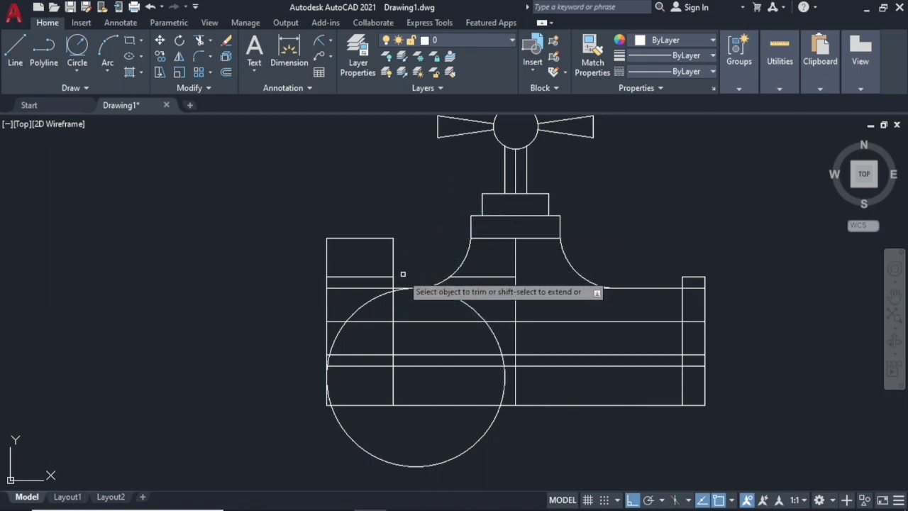
{"action": "left_click", "coordinate": [391, 276]}
{"action": "left_click", "coordinate": [393, 264]}
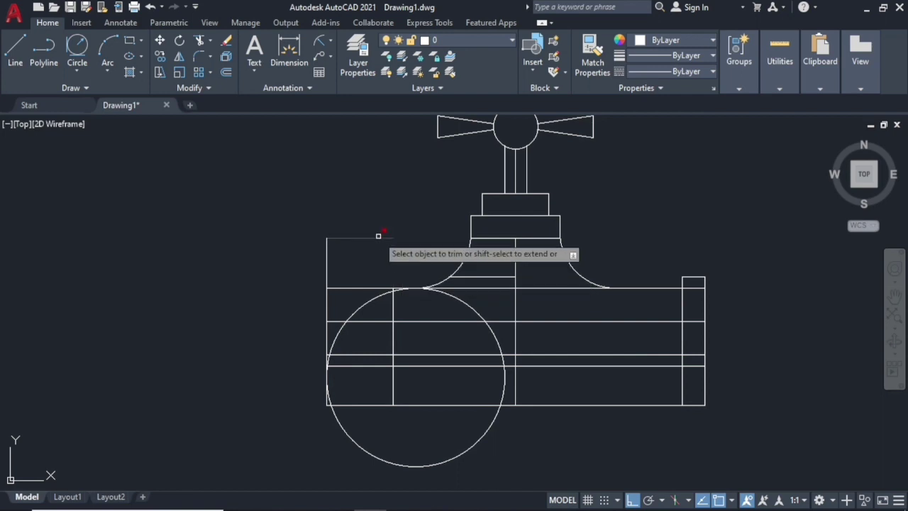
{"action": "left_click", "coordinate": [362, 239]}
{"action": "left_click", "coordinate": [327, 263]}
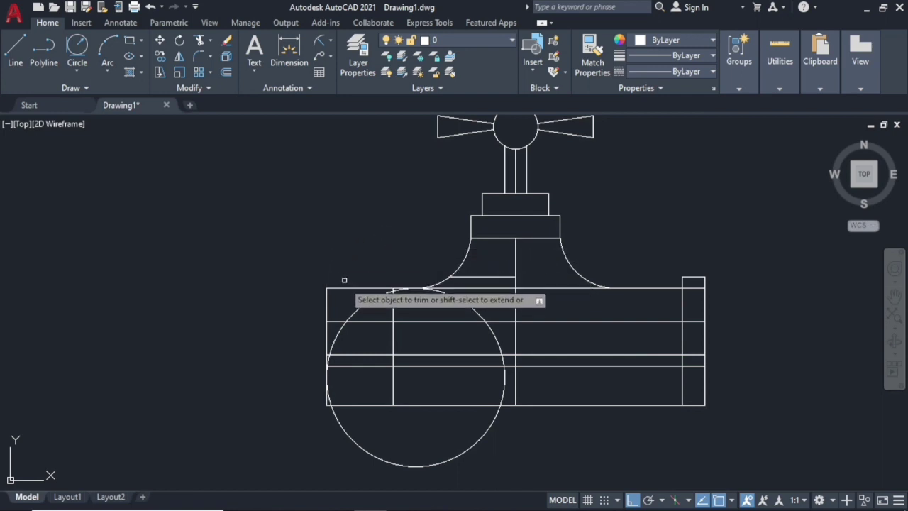
{"action": "left_click", "coordinate": [346, 286]}
{"action": "scroll", "coordinate": [395, 297], "scroll_direction": "up", "scroll_amount": 3}
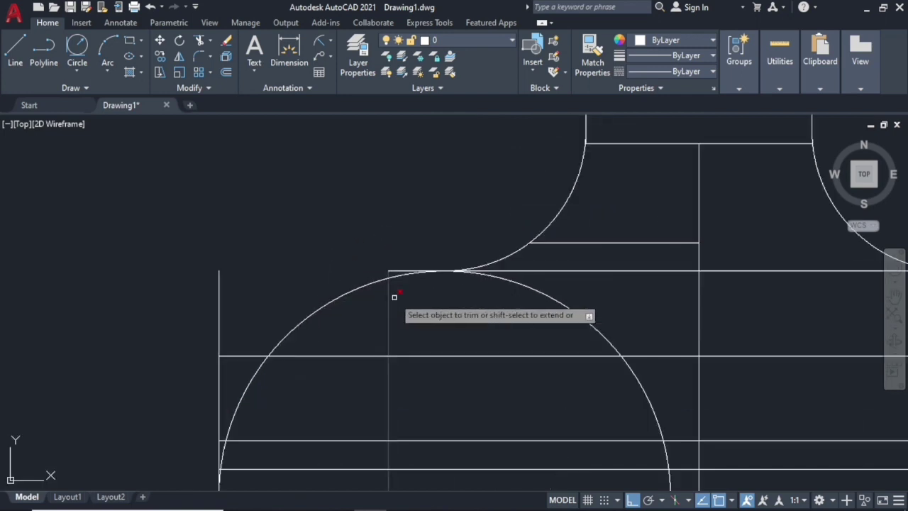
{"action": "scroll", "coordinate": [393, 288], "scroll_direction": "up", "scroll_amount": 2}
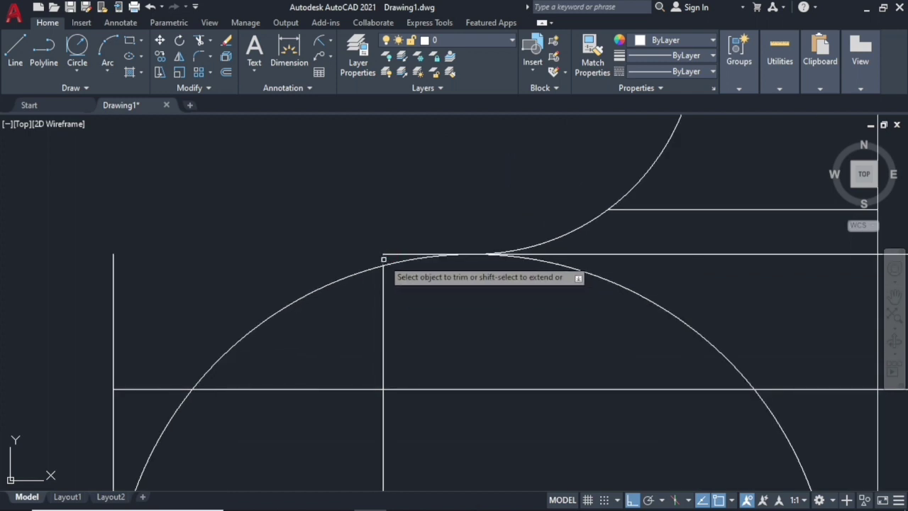
{"action": "scroll", "coordinate": [392, 255], "scroll_direction": "down", "scroll_amount": 2}
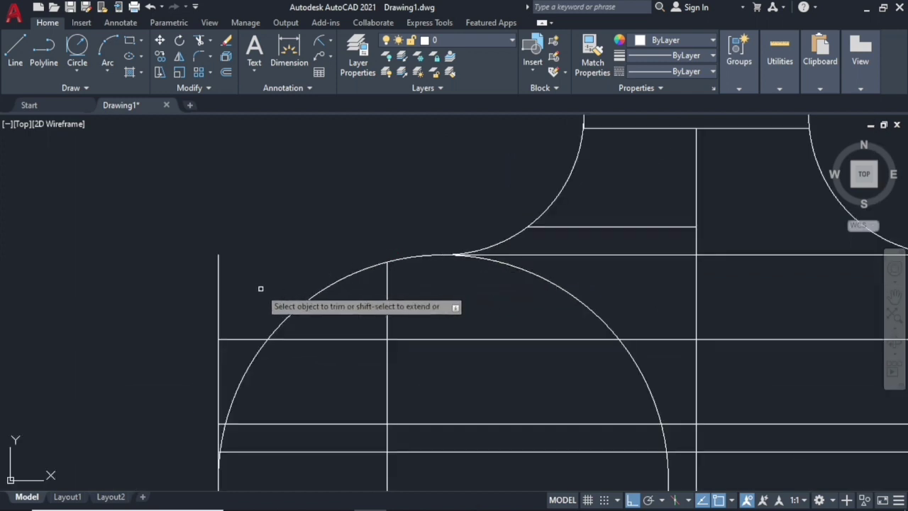
- Trim the left vertical line's excess ends and cut away the 80 mm circle's lower arc
{"action": "left_click", "coordinate": [218, 331]}
{"action": "scroll", "coordinate": [220, 333], "scroll_direction": "down", "scroll_amount": 2}
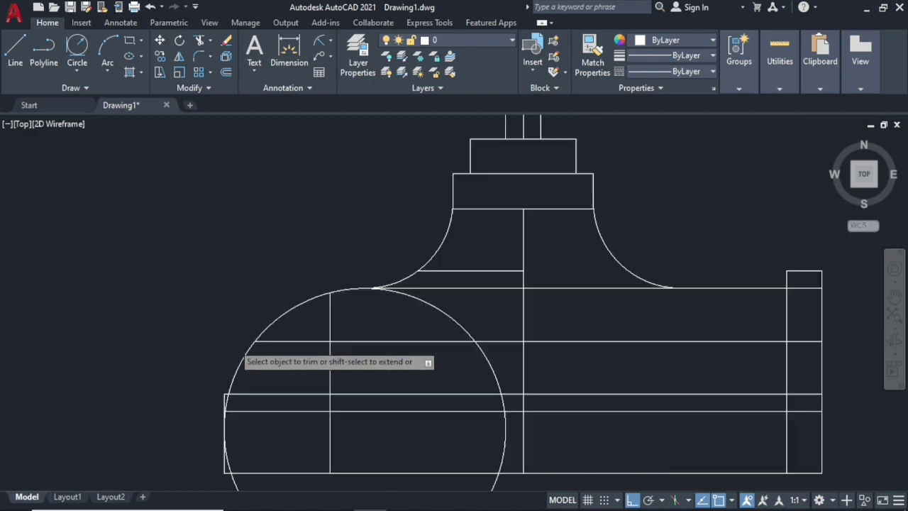
{"action": "scroll", "coordinate": [276, 375], "scroll_direction": "up", "scroll_amount": 1}
{"action": "scroll", "coordinate": [281, 310], "scroll_direction": "up", "scroll_amount": 4}
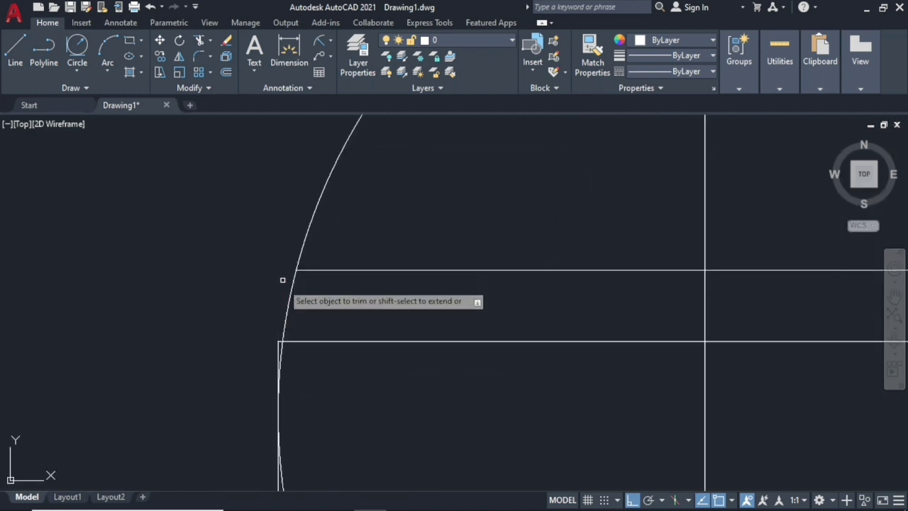
{"action": "scroll", "coordinate": [279, 279], "scroll_direction": "up", "scroll_amount": 2}
{"action": "scroll", "coordinate": [259, 318], "scroll_direction": "up", "scroll_amount": 1}
{"action": "left_click", "coordinate": [264, 318]}
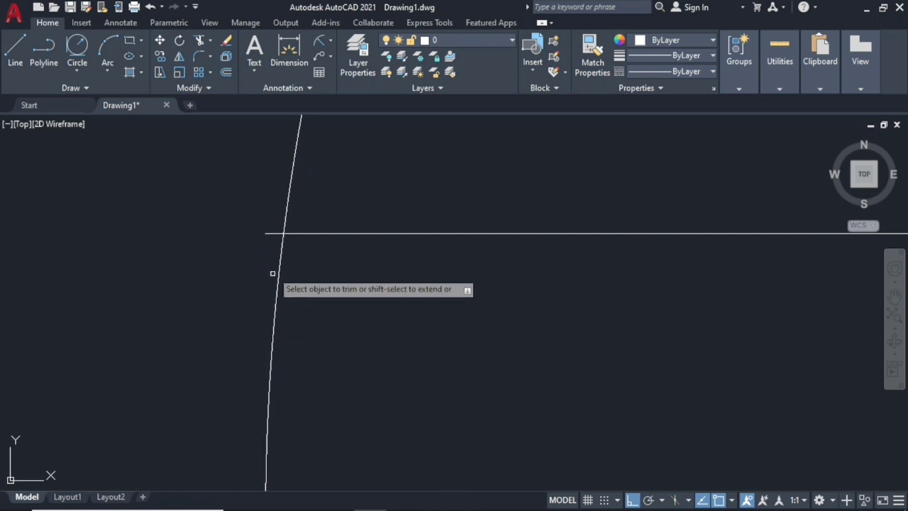
{"action": "scroll", "coordinate": [330, 281], "scroll_direction": "down", "scroll_amount": 4}
{"action": "scroll", "coordinate": [331, 281], "scroll_direction": "down", "scroll_amount": 3}
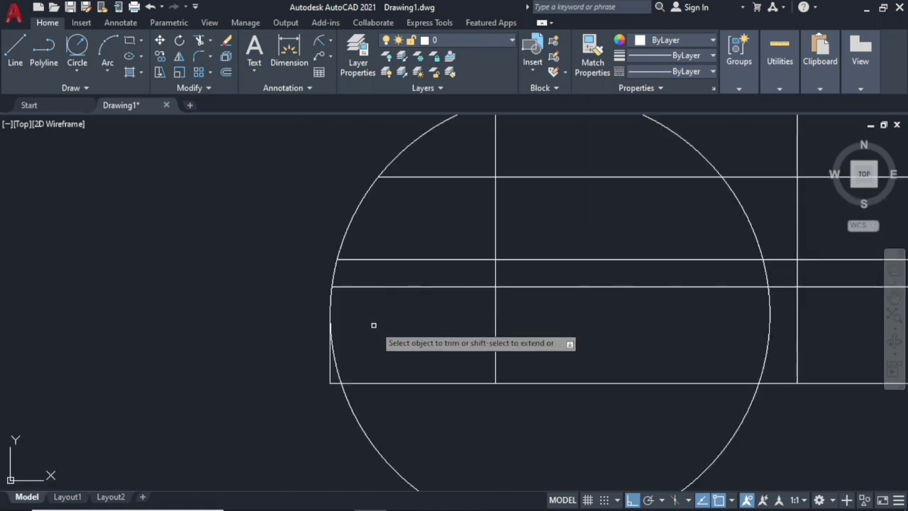
{"action": "scroll", "coordinate": [373, 341], "scroll_direction": "down", "scroll_amount": 2}
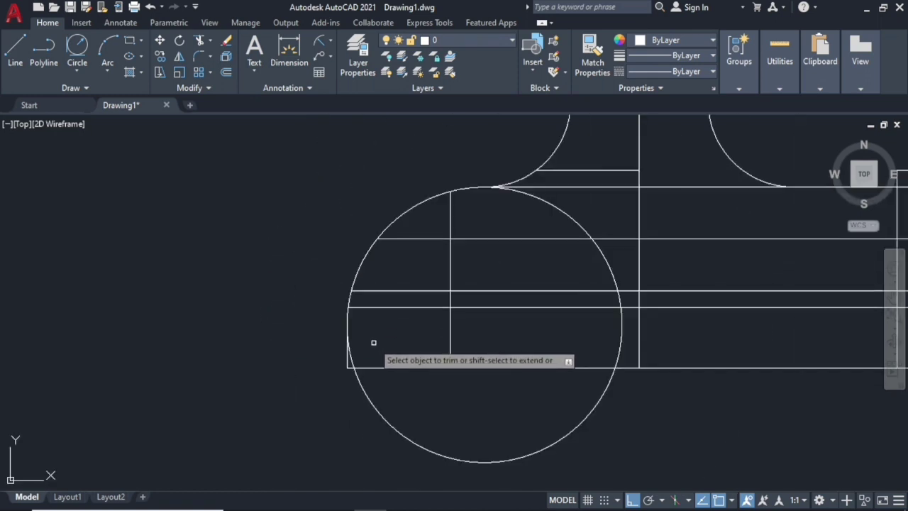
{"action": "left_click", "coordinate": [358, 375]}
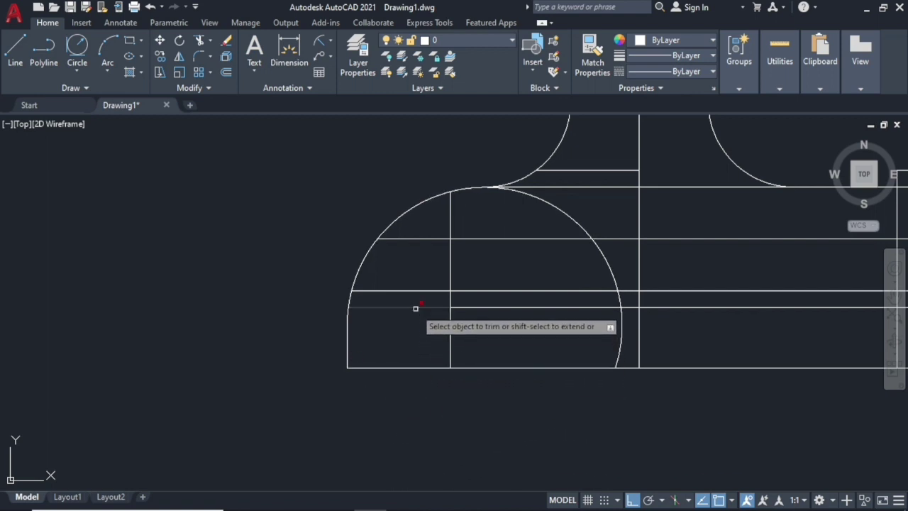
{"action": "scroll", "coordinate": [512, 349], "scroll_direction": "up", "scroll_amount": 2}
{"action": "scroll", "coordinate": [512, 349], "scroll_direction": "down", "scroll_amount": 1}
{"action": "scroll", "coordinate": [512, 350], "scroll_direction": "down", "scroll_amount": 1}
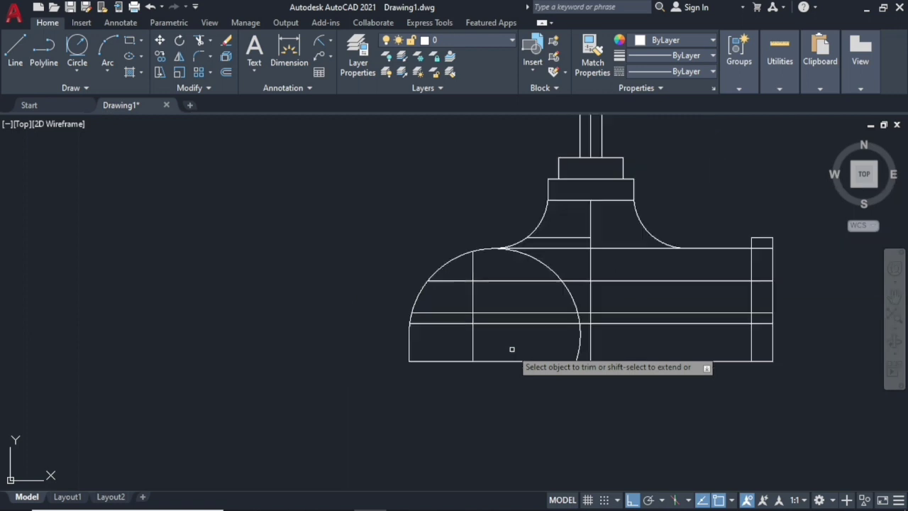
{"action": "middle_click_drag", "start_coordinate": [511, 349], "coordinate": [407, 353]}
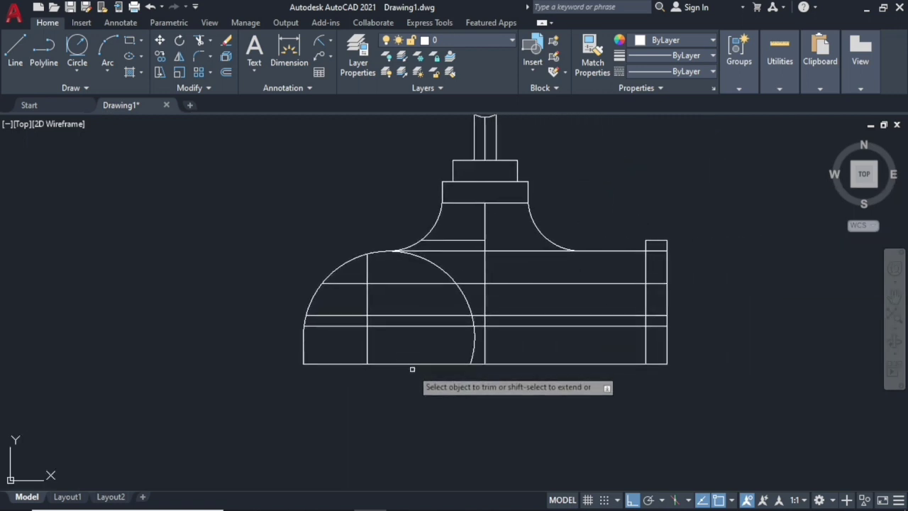
- Remove the bottom line segments, lower right edge pieces and arc tail below the body
{"action": "left_click", "coordinate": [413, 366]}
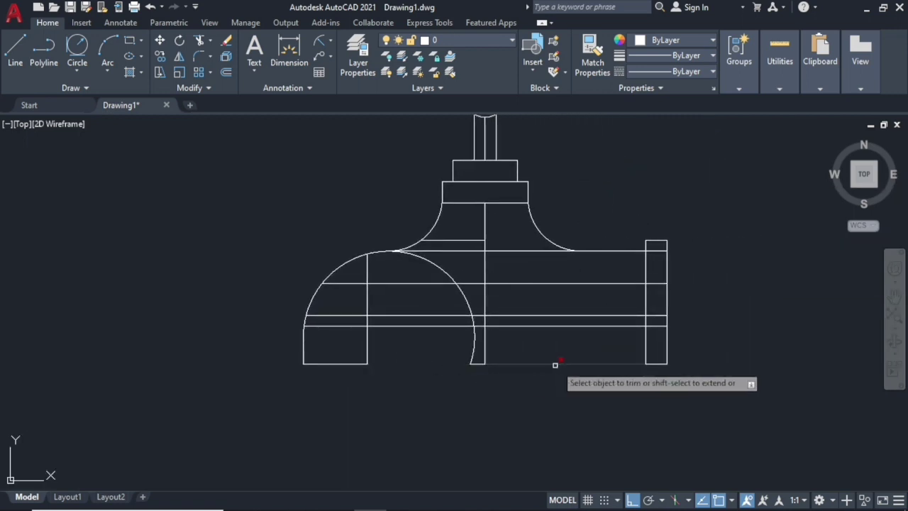
{"action": "left_click", "coordinate": [568, 325]}
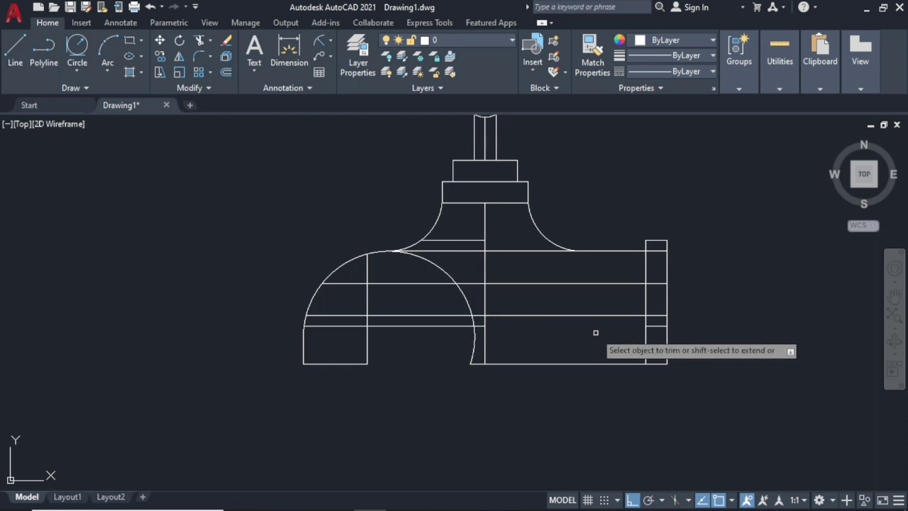
{"action": "left_click", "coordinate": [645, 339]}
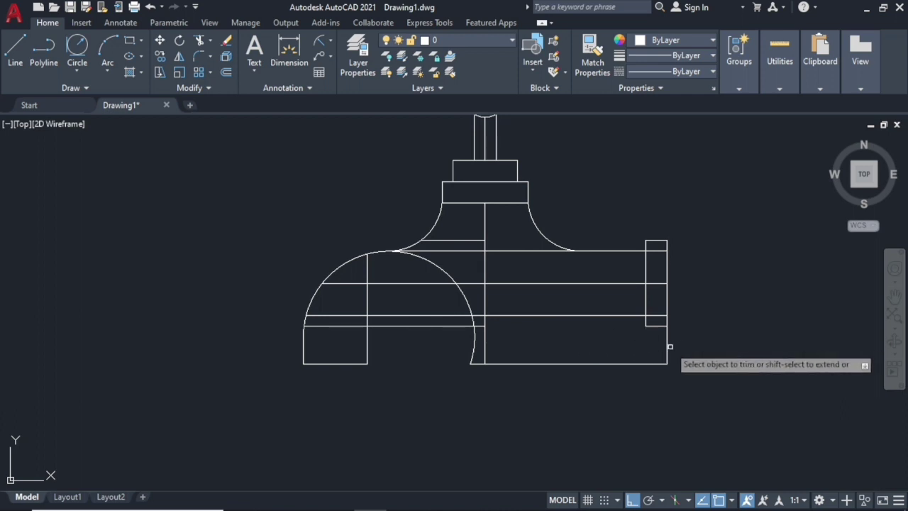
{"action": "left_click", "coordinate": [667, 346]}
{"action": "left_click", "coordinate": [632, 364]}
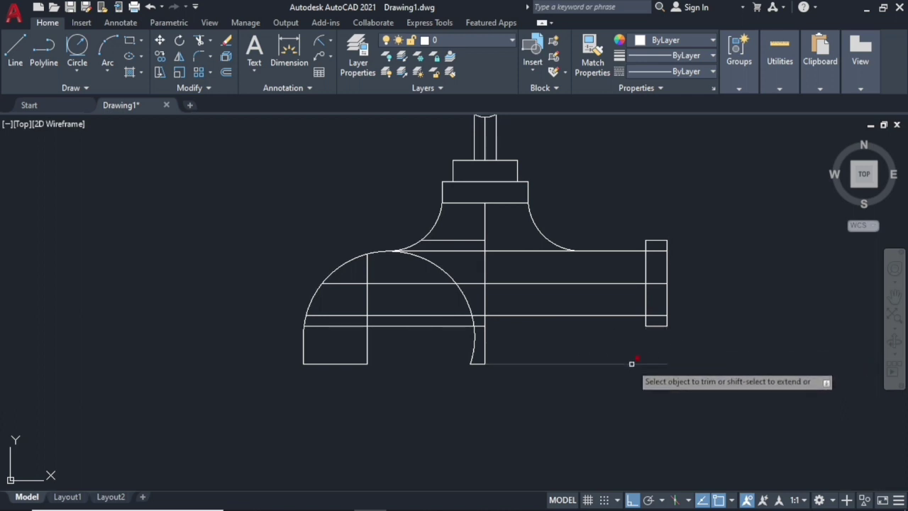
{"action": "left_click", "coordinate": [468, 359]}
{"action": "left_click", "coordinate": [483, 362]}
{"action": "key", "text": "Return"}
{"action": "left_click", "coordinate": [484, 358]}
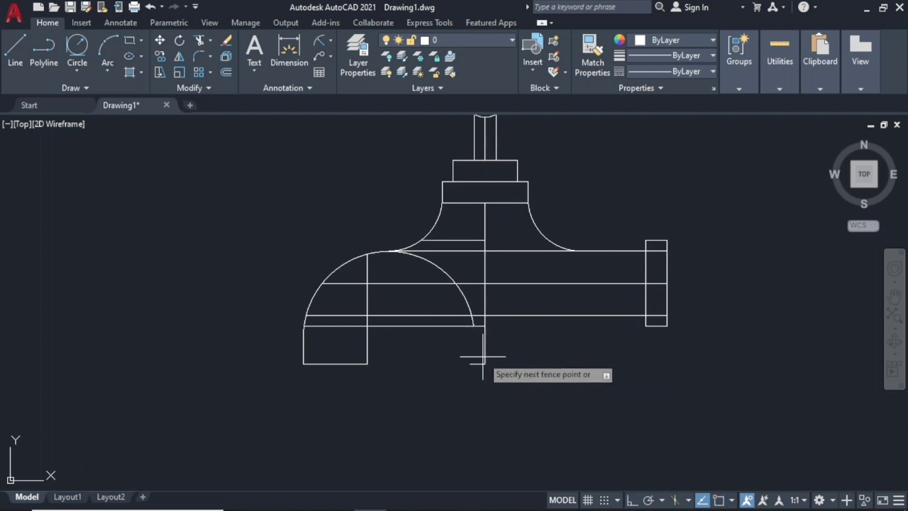
{"action": "key", "text": "Return"}
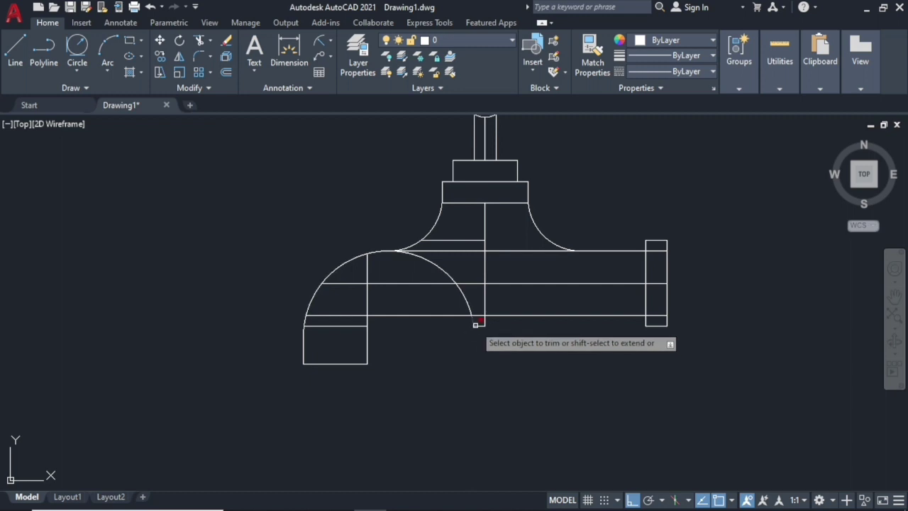
{"action": "left_click", "coordinate": [476, 324]}
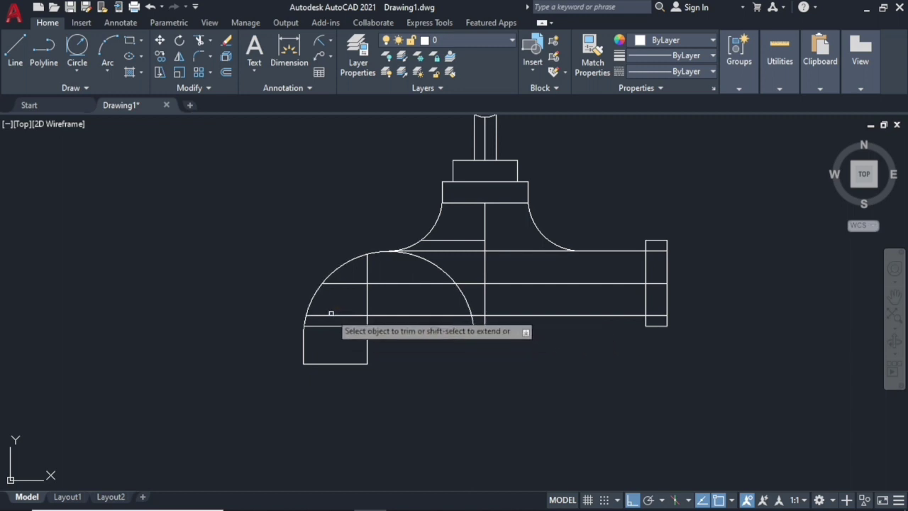
{"action": "key", "text": "ctrl+z"}
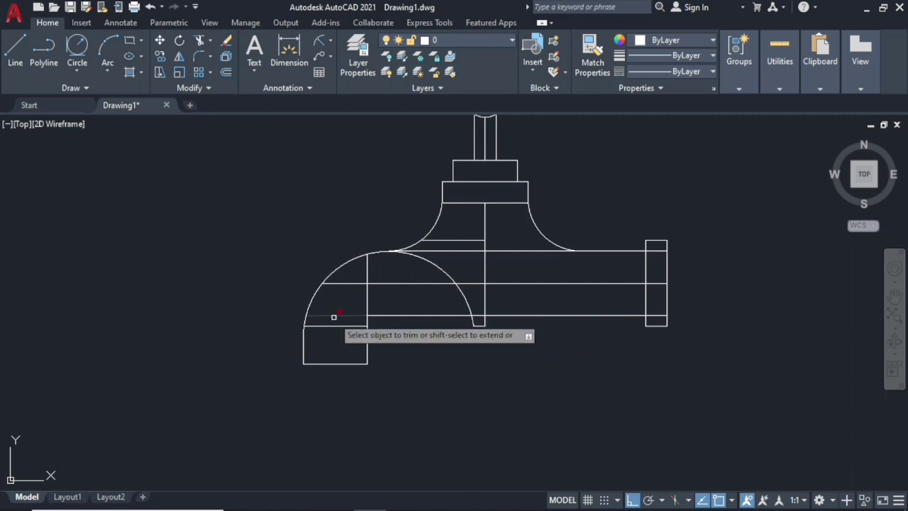
- Clear the line segments and leftover inner arc inside the left flare and the stem stub
{"action": "left_click", "coordinate": [333, 317]}
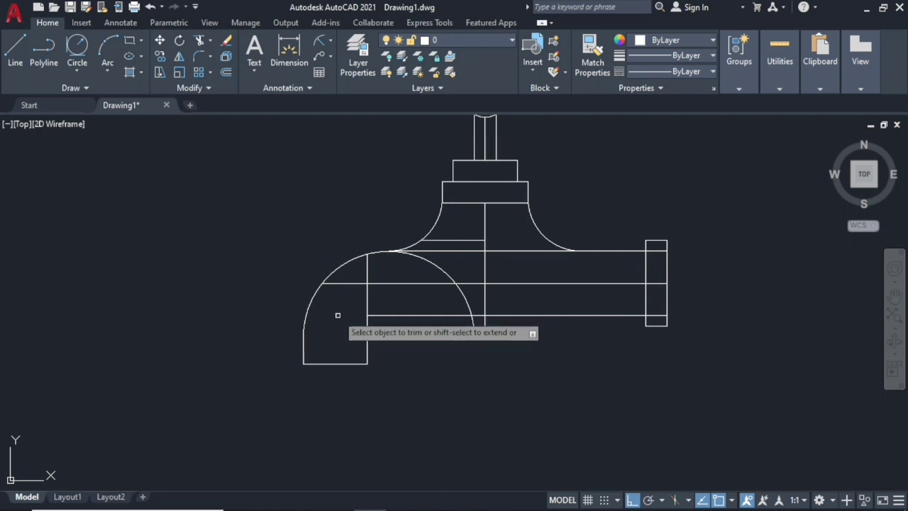
{"action": "left_click", "coordinate": [346, 287]}
{"action": "key", "text": "Return"}
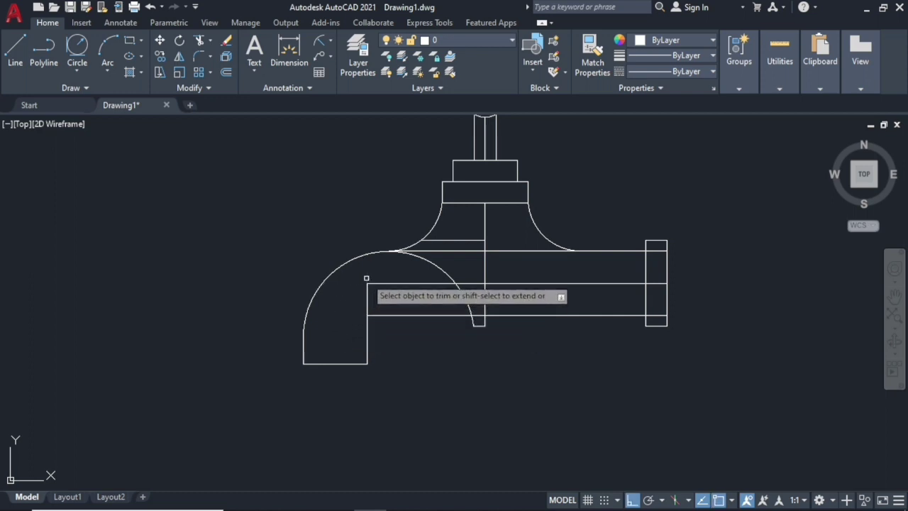
{"action": "left_click", "coordinate": [374, 283]}
{"action": "left_click", "coordinate": [367, 291]}
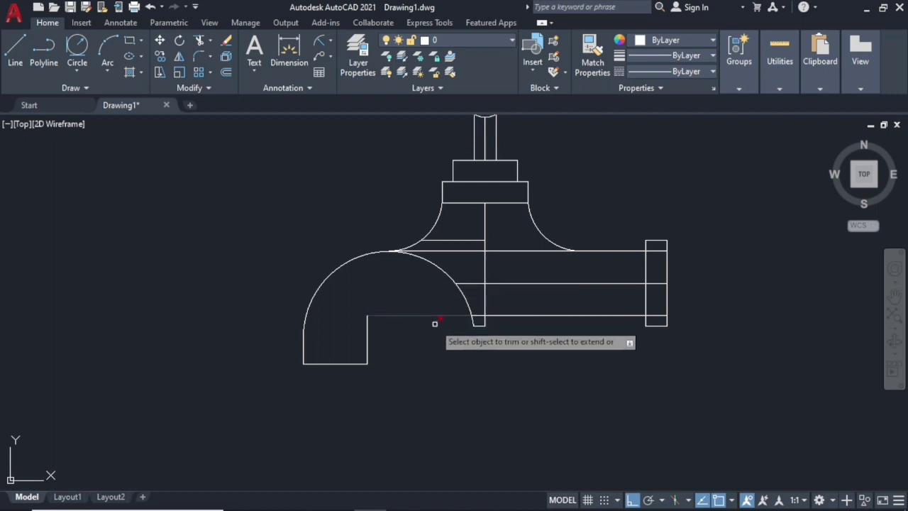
{"action": "left_click", "coordinate": [427, 261]}
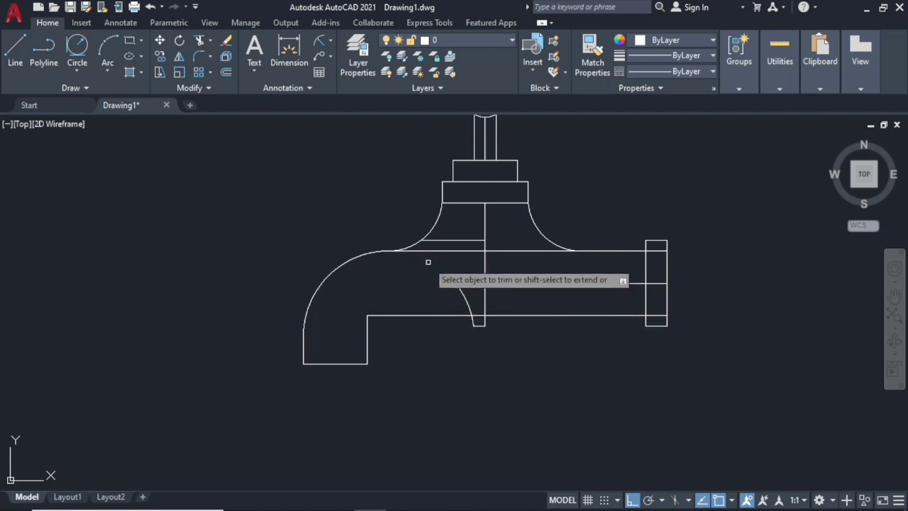
{"action": "left_click", "coordinate": [466, 284]}
{"action": "left_click_drag", "start_coordinate": [470, 307], "coordinate": [481, 334]}
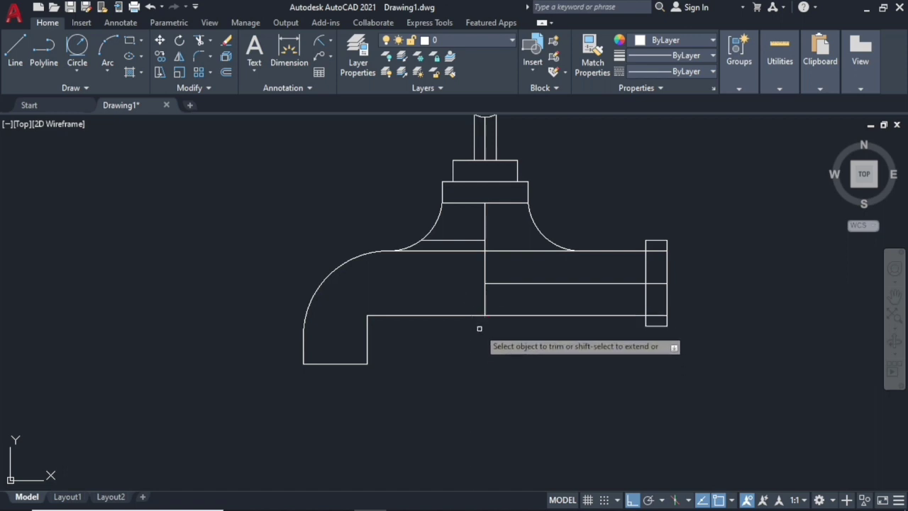
{"action": "middle_click_drag", "start_coordinate": [452, 290], "coordinate": [440, 312]}
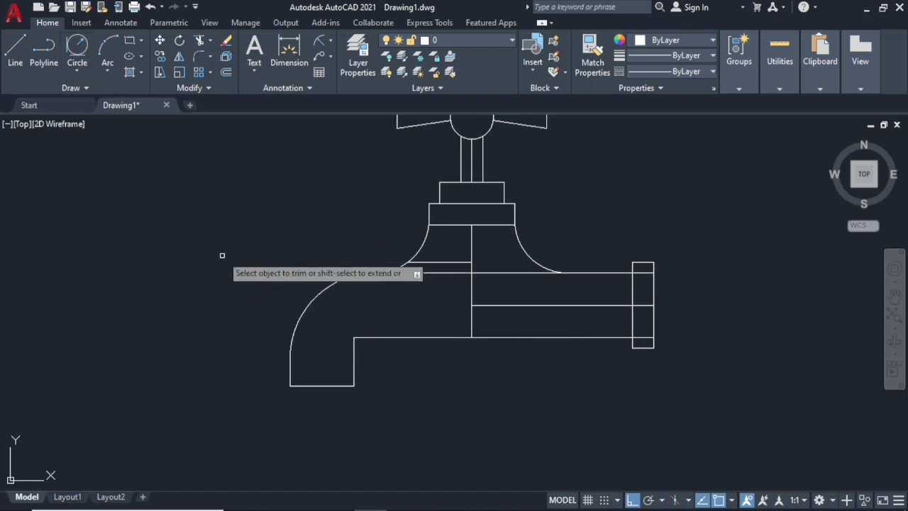
- Draw a radius 30 circle centred where the stem line meets the spout's bottom edge
{"action": "key", "text": "Escape"}
{"action": "type", "text": "C"}
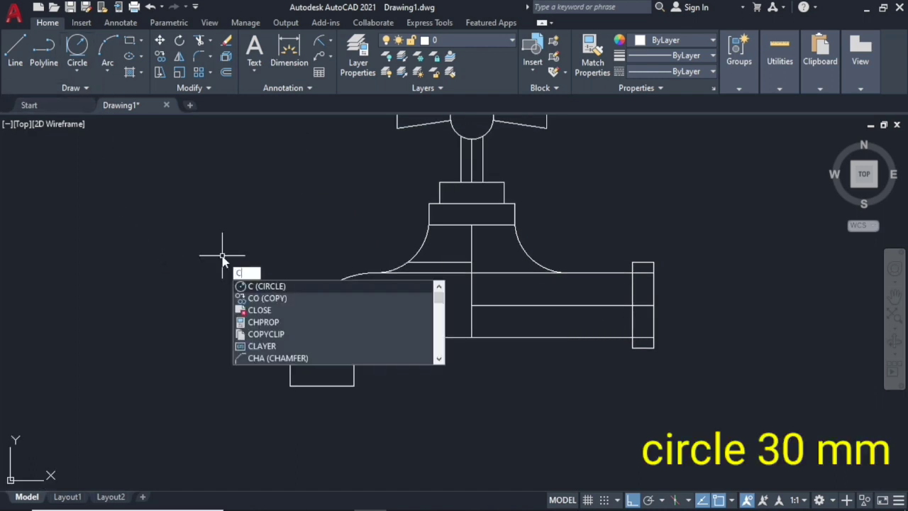
{"action": "key", "text": "Return"}
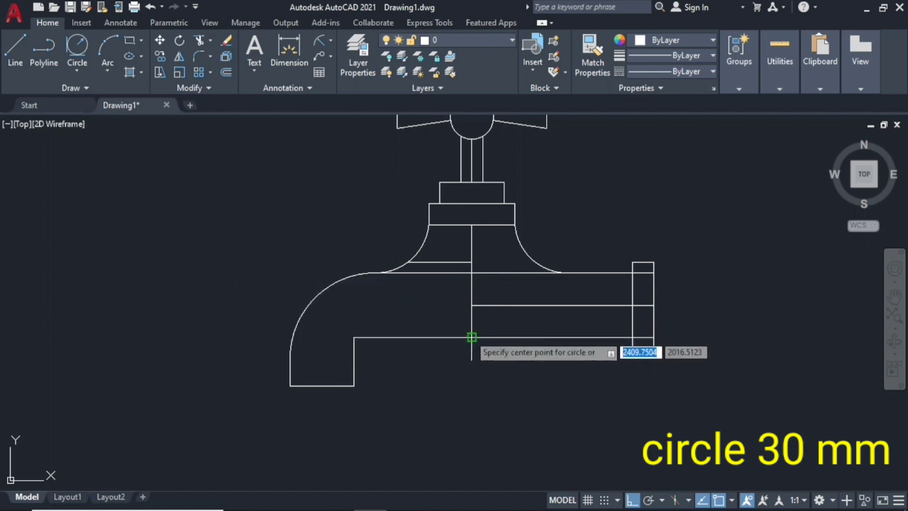
{"action": "left_click", "coordinate": [472, 338]}
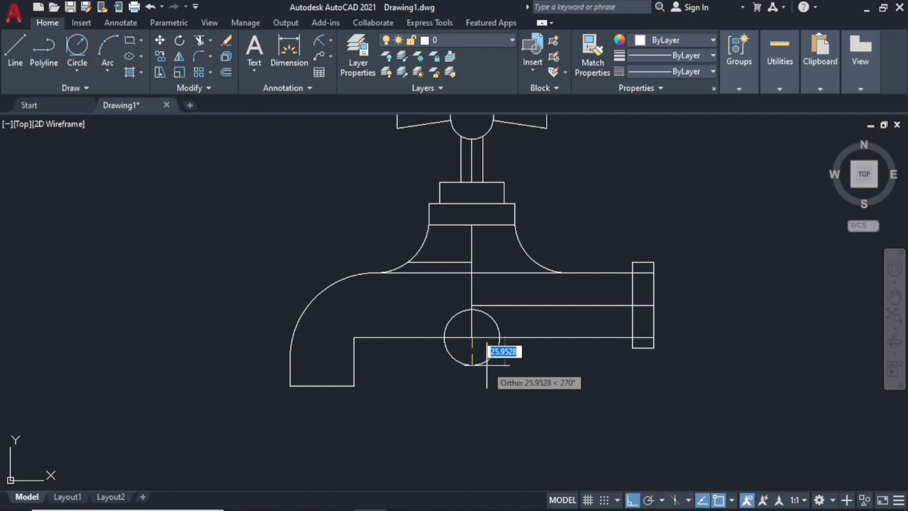
{"action": "type", "text": "30"}
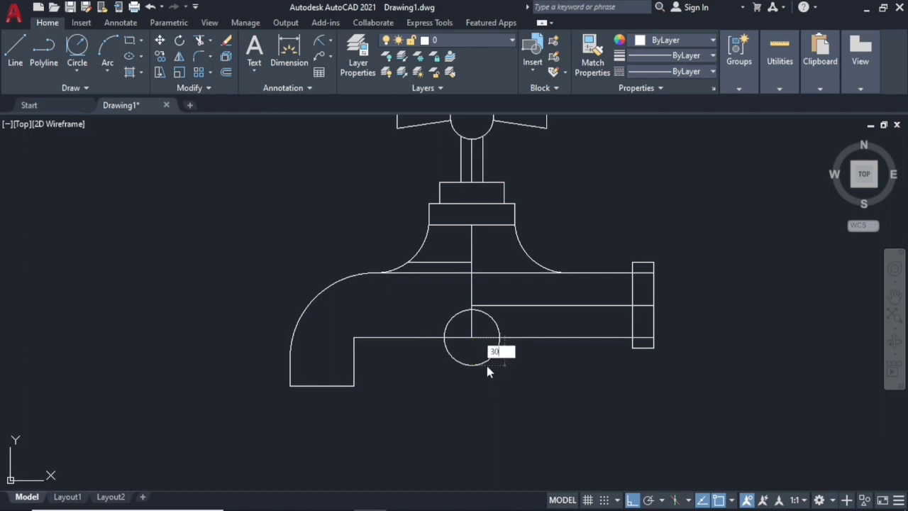
{"action": "key", "text": "Return"}
{"action": "middle_click_drag", "start_coordinate": [487, 365], "coordinate": [462, 420]}
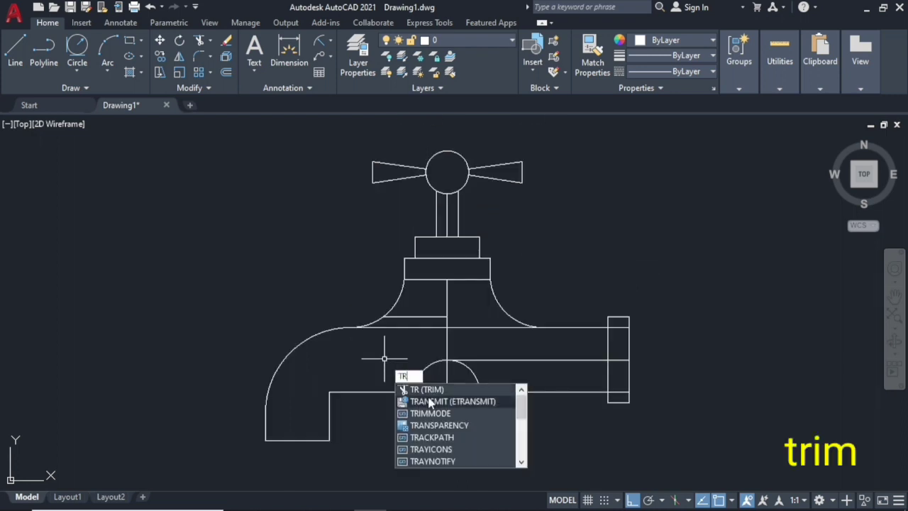
- Trim the 30 mm circle's upper arc and the vertical line inside it
{"action": "left_click", "coordinate": [416, 395]}
{"action": "right_click", "coordinate": [400, 347]}
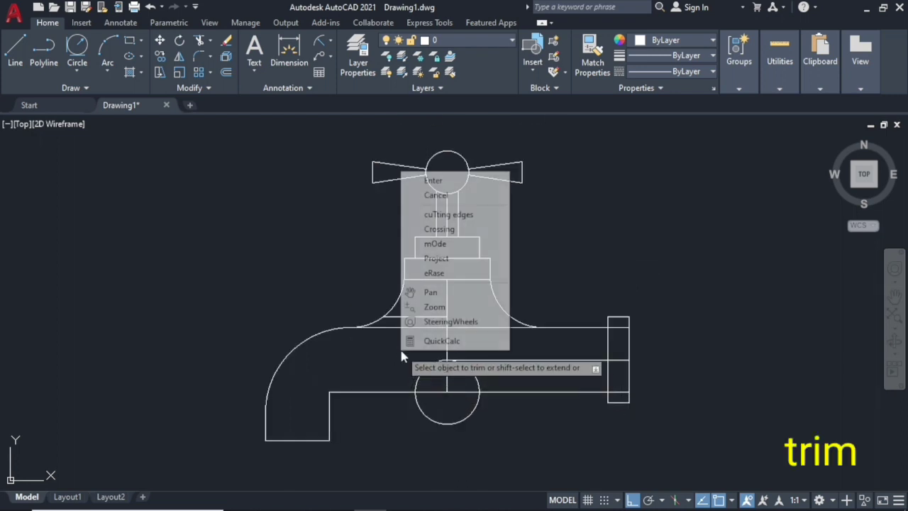
{"action": "left_click", "coordinate": [429, 180]}
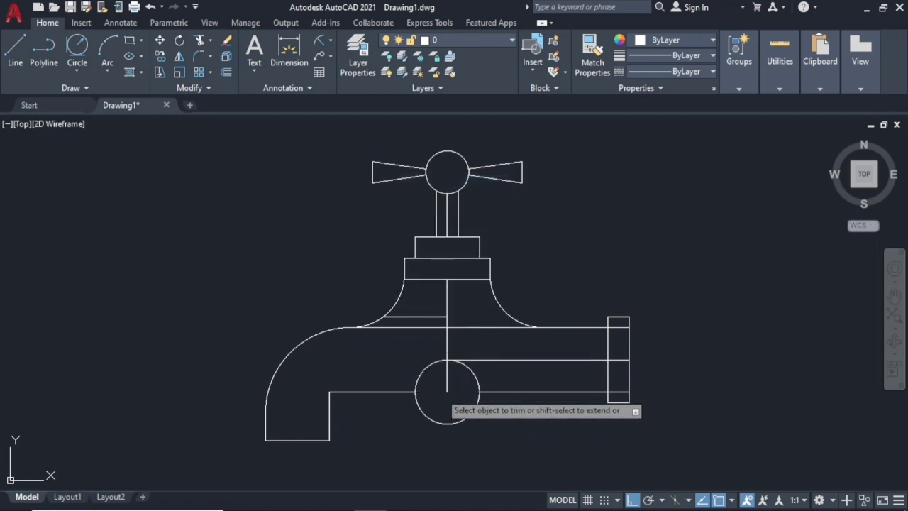
{"action": "left_click", "coordinate": [448, 386]}
{"action": "left_click", "coordinate": [430, 370]}
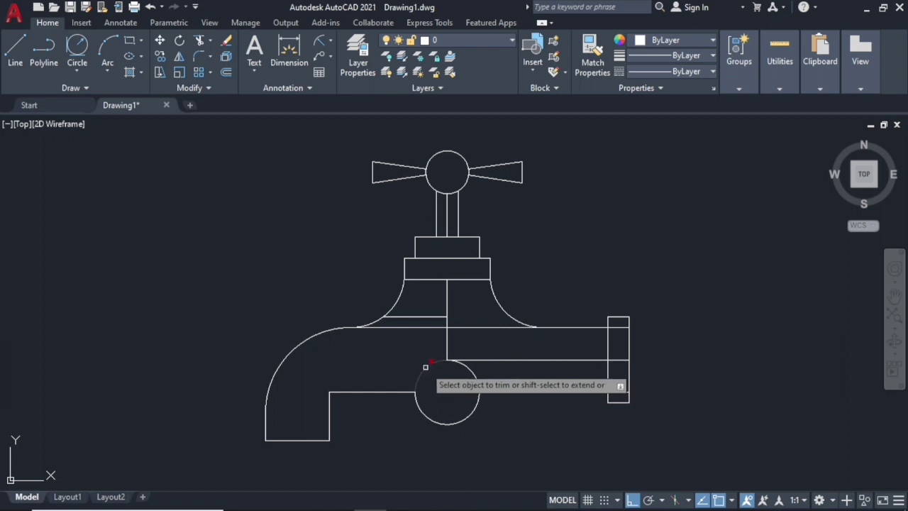
{"action": "left_click", "coordinate": [474, 371]}
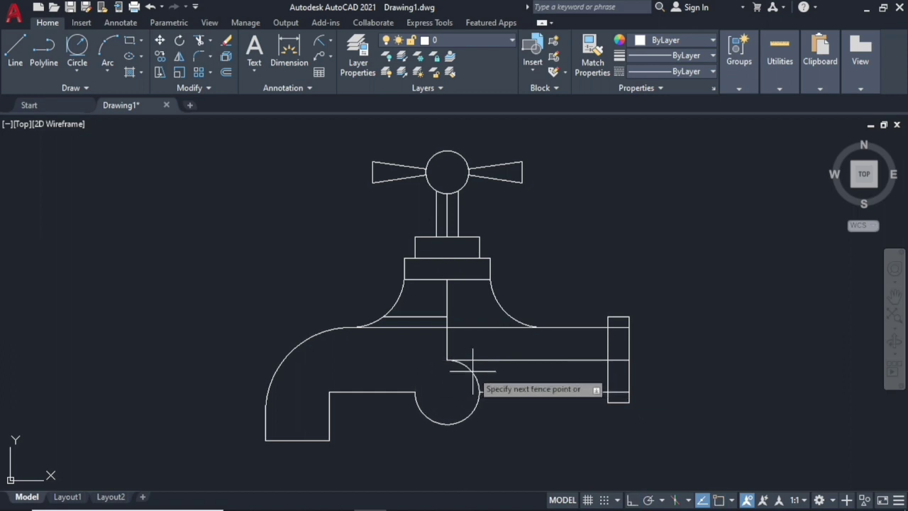
{"action": "left_click", "coordinate": [474, 371]}
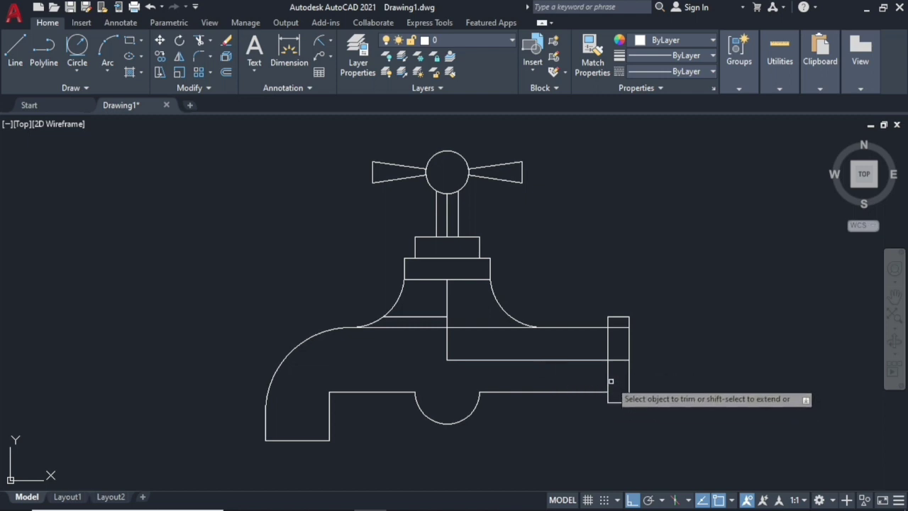
- Remove the end rectangle's left edges, the middle spout line and the interior body lines
{"action": "left_click", "coordinate": [608, 376]}
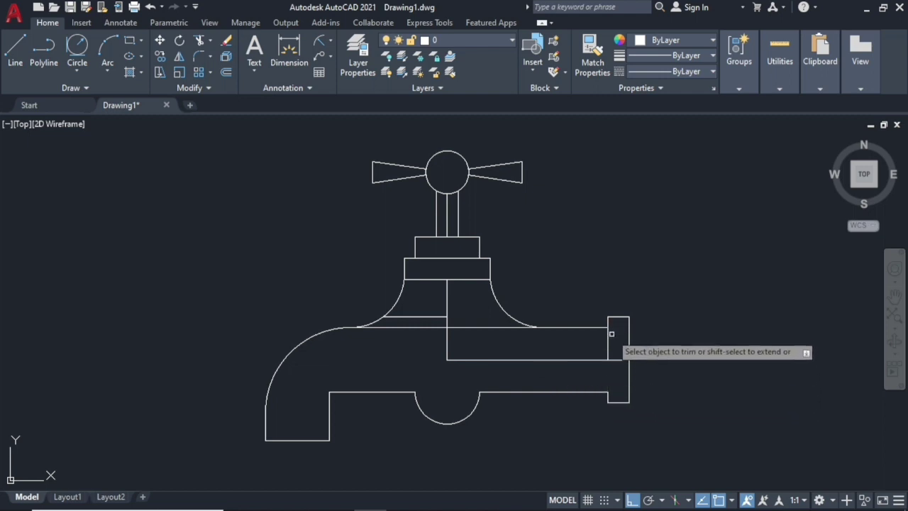
{"action": "left_click", "coordinate": [609, 339]}
{"action": "left_click", "coordinate": [604, 359]}
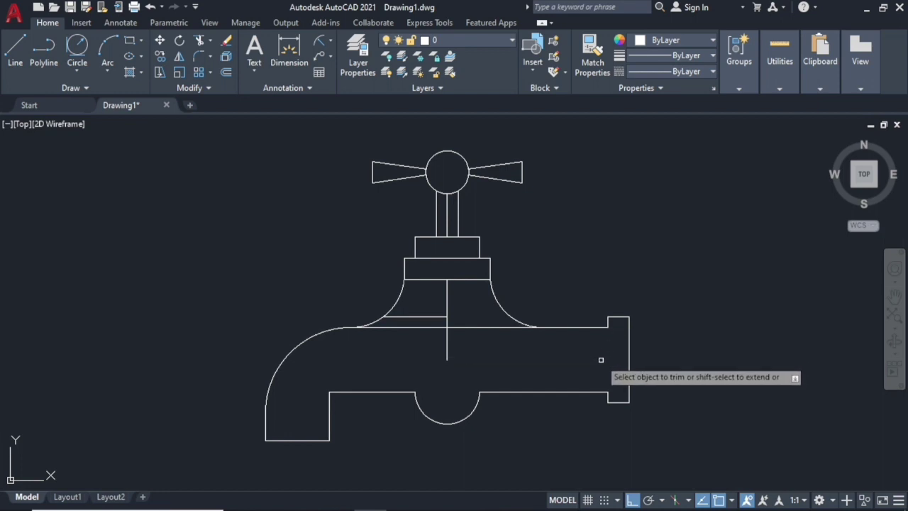
{"action": "left_click", "coordinate": [446, 342]}
{"action": "left_click", "coordinate": [432, 317]}
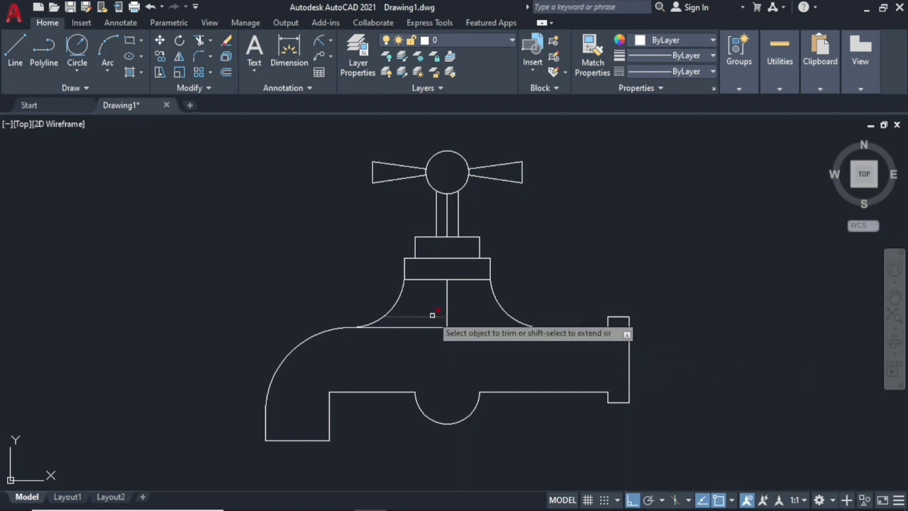
{"action": "left_click", "coordinate": [447, 316]}
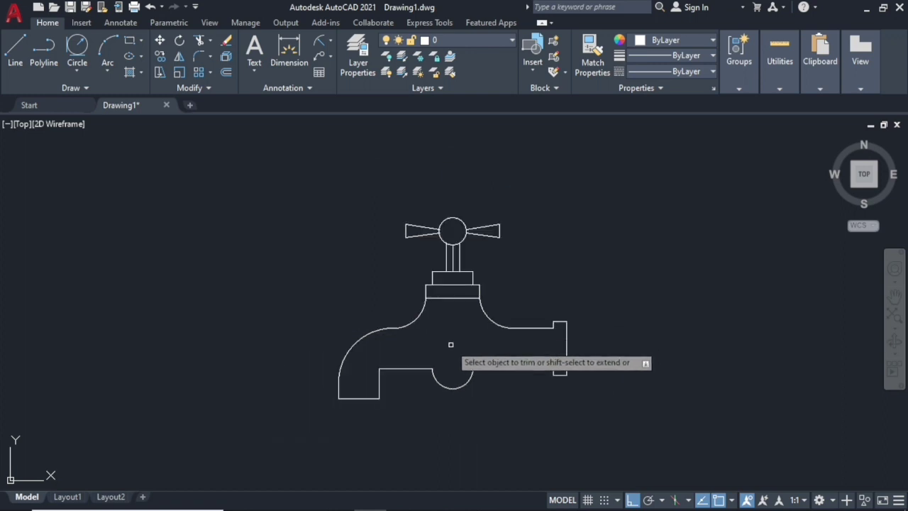
{"action": "scroll", "coordinate": [447, 319], "scroll_direction": "down", "scroll_amount": 2}
{"action": "scroll", "coordinate": [446, 318], "scroll_direction": "up", "scroll_amount": 2}
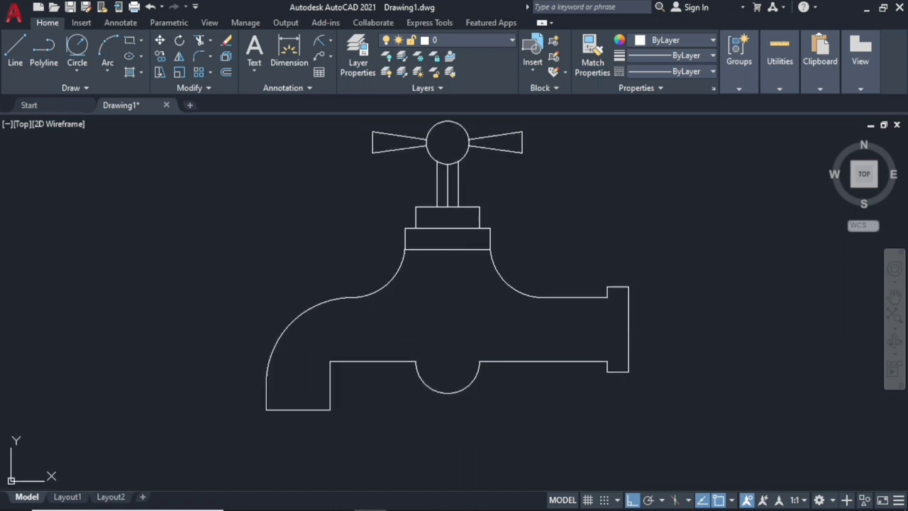
{"action": "middle_click_drag", "start_coordinate": [447, 316], "coordinate": [445, 347]}
{"action": "key", "text": "Escape"}
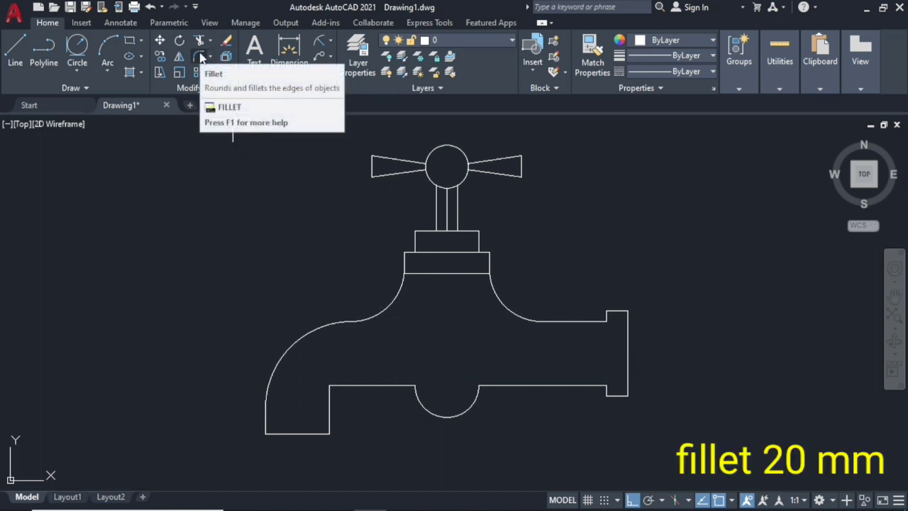
- Fillet the spout's inner vertical line and the underside line with a 20 mm radius
{"action": "left_click", "coordinate": [202, 57]}
{"action": "right_click", "coordinate": [203, 274]}
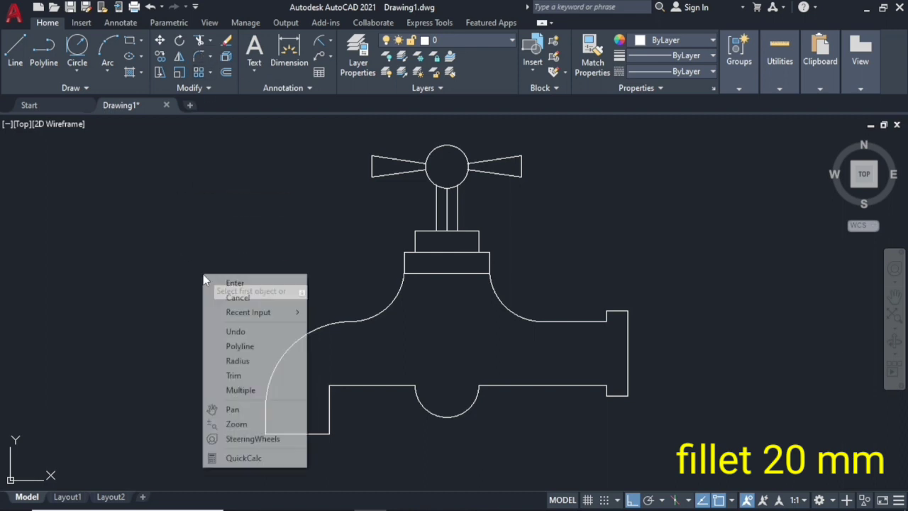
{"action": "left_click", "coordinate": [226, 360]}
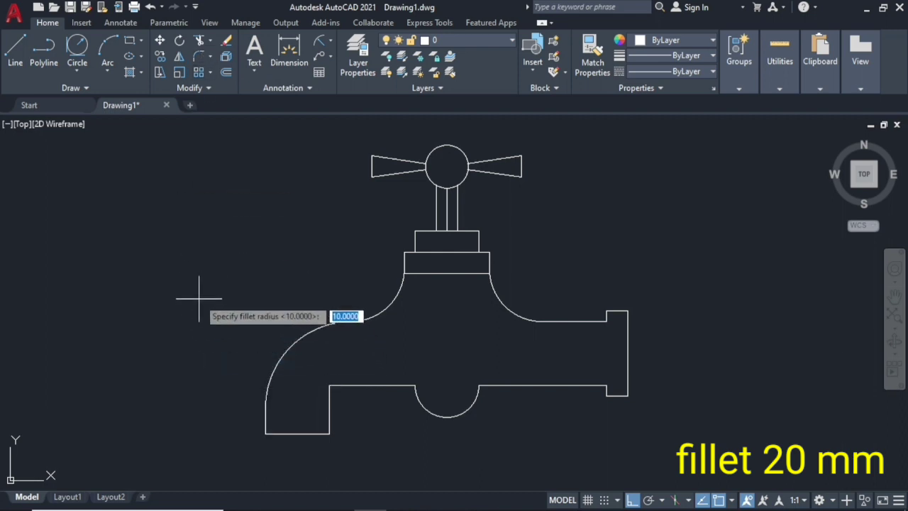
{"action": "key", "text": "Return"}
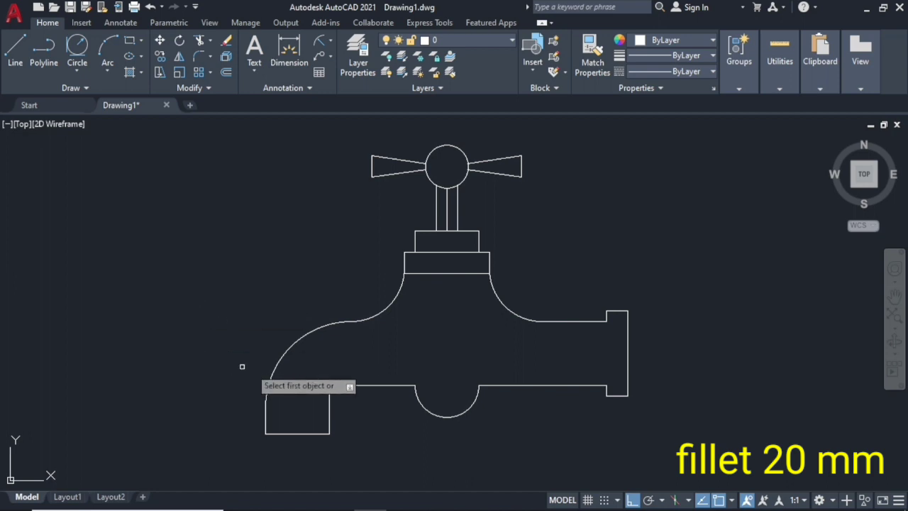
{"action": "left_click", "coordinate": [329, 395]}
{"action": "left_click", "coordinate": [335, 386]}
{"action": "type", "text": "F"}
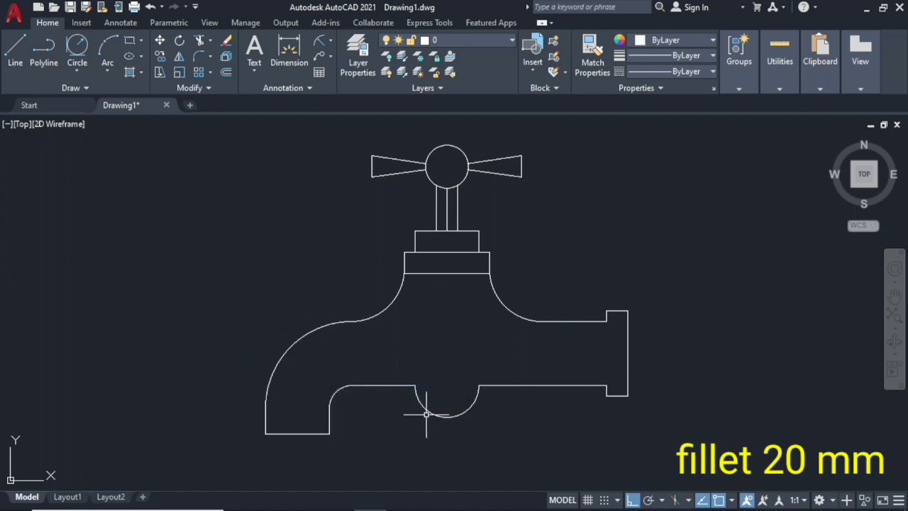
- Fillet the body's bottom and top lines into the end flange, each with a 10 mm radius
{"action": "key", "text": "Return"}
{"action": "right_click", "coordinate": [232, 207]}
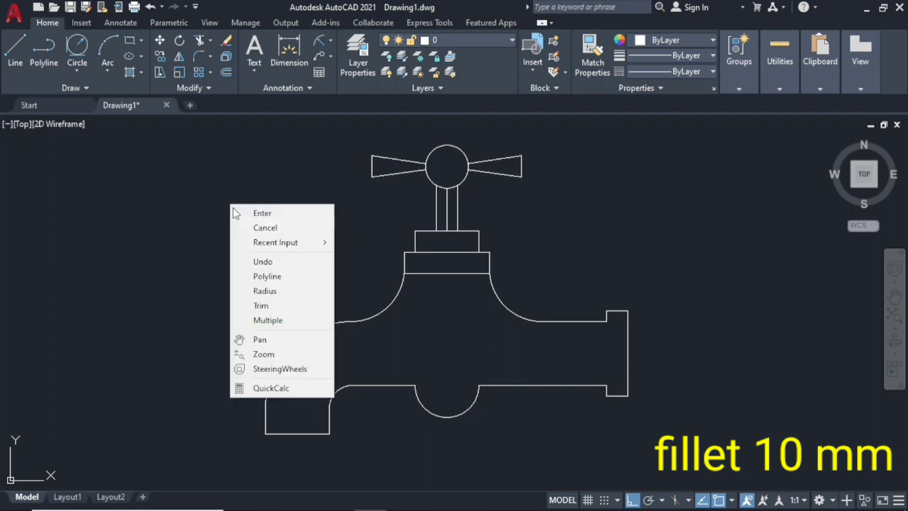
{"action": "left_click", "coordinate": [257, 291]}
{"action": "type", "text": "10"}
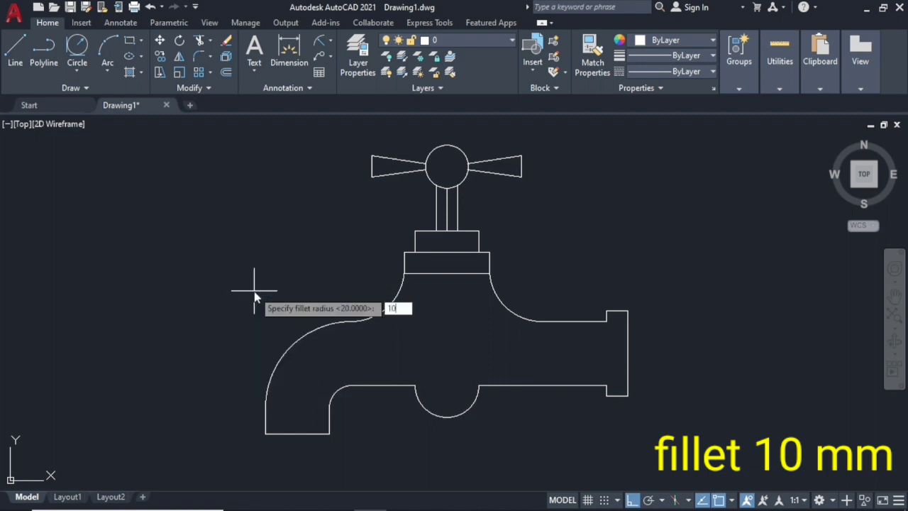
{"action": "key", "text": "Return"}
{"action": "left_click", "coordinate": [581, 386]}
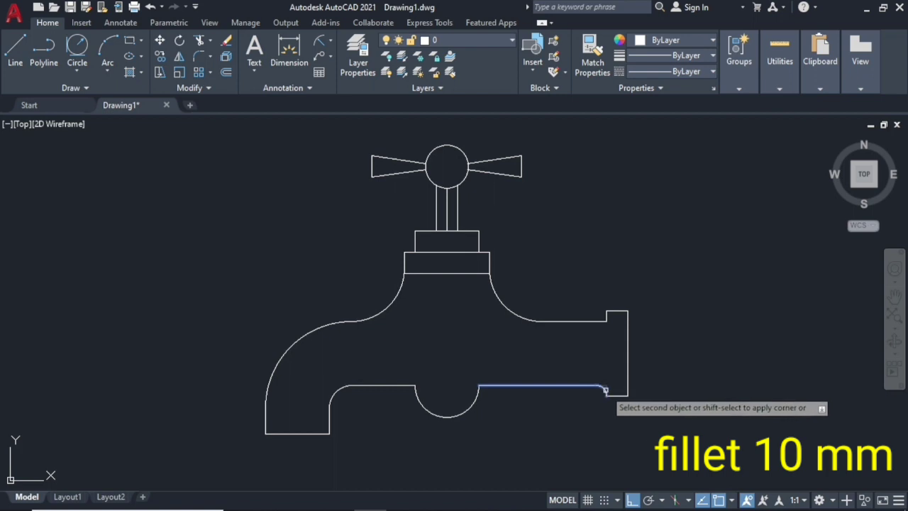
{"action": "left_click", "coordinate": [605, 390]}
{"action": "key", "text": "Return"}
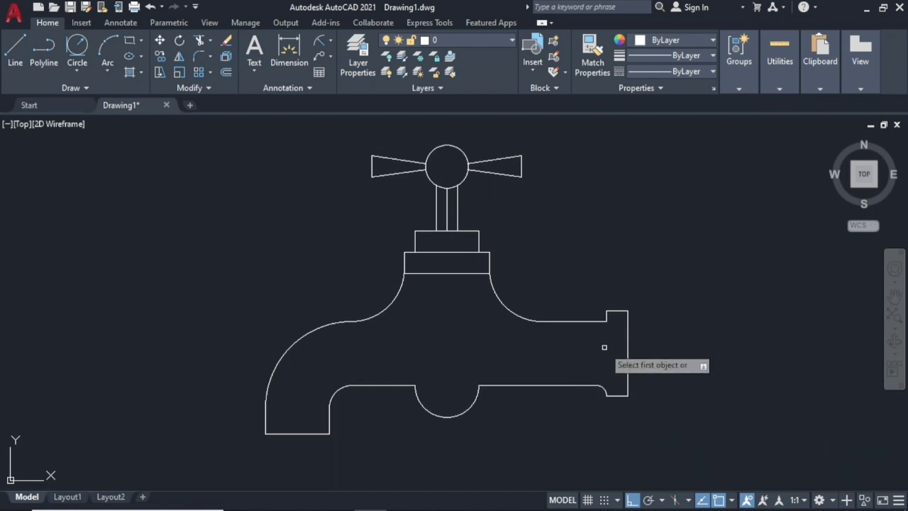
{"action": "left_click", "coordinate": [596, 320]}
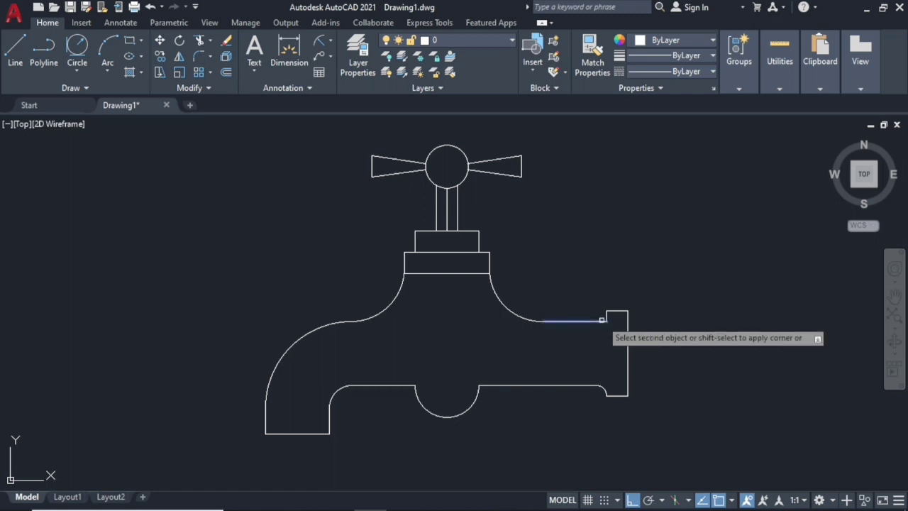
{"action": "left_click", "coordinate": [607, 315]}
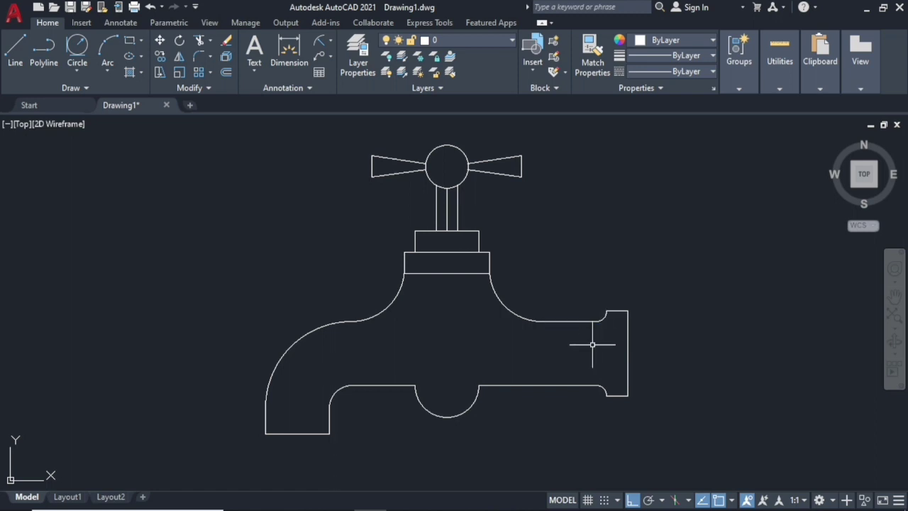
{"action": "middle_click_drag", "start_coordinate": [440, 226], "coordinate": [349, 228]}
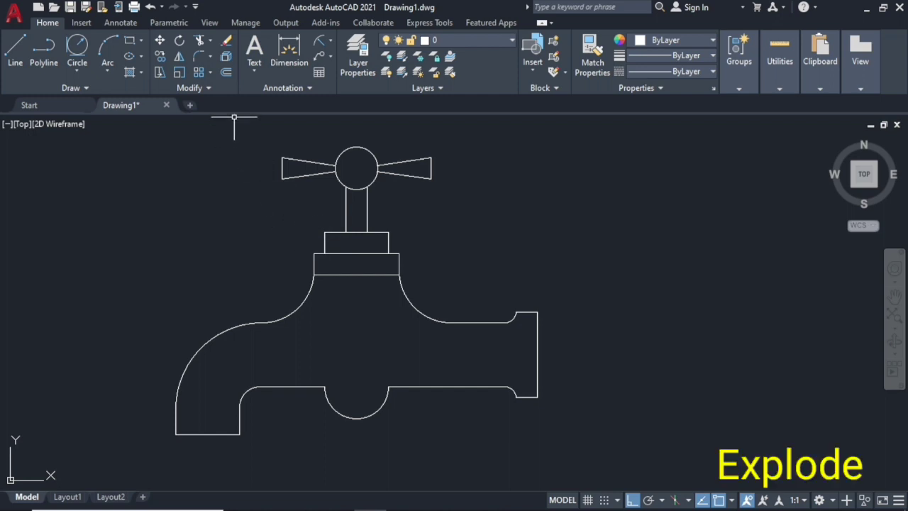
- Explode the wide nut rectangle and delete its bottom edge so the flared arcs run into it
{"action": "left_click", "coordinate": [226, 59]}
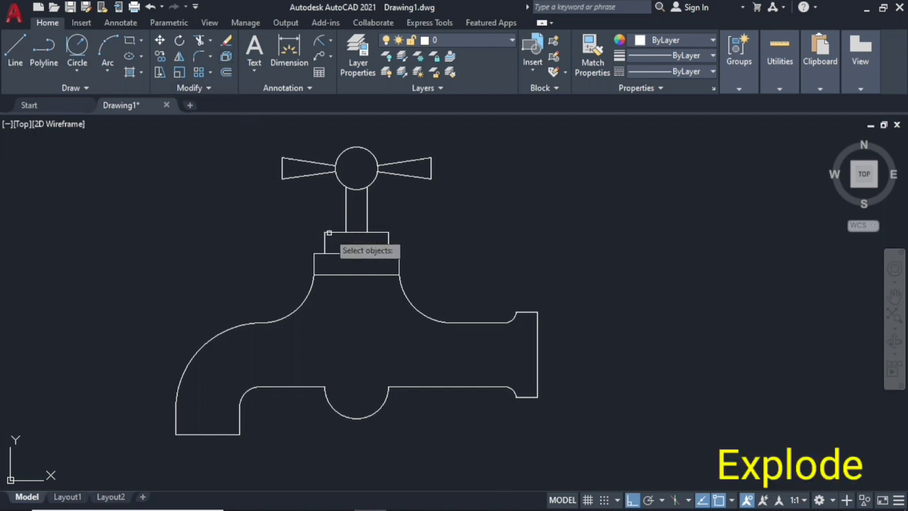
{"action": "left_click", "coordinate": [341, 274]}
{"action": "key", "text": "Return"}
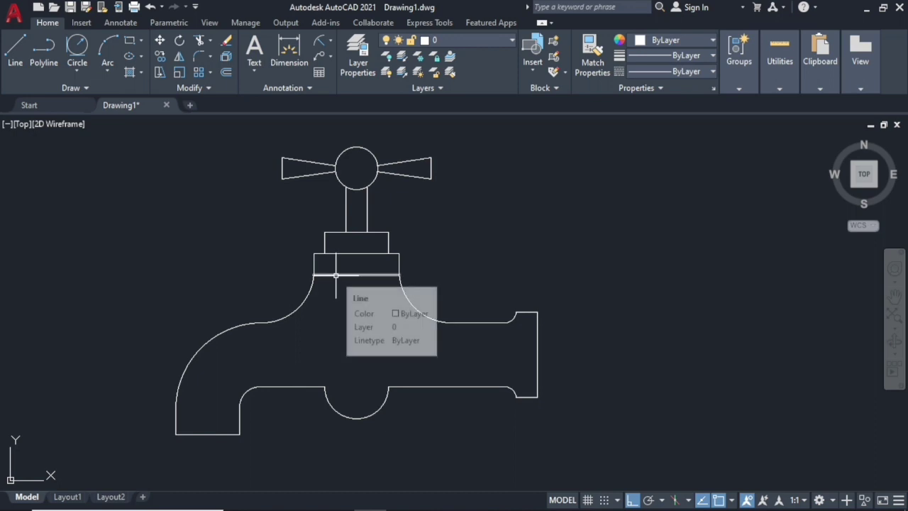
{"action": "left_click", "coordinate": [337, 275]}
{"action": "key", "text": "Delete"}
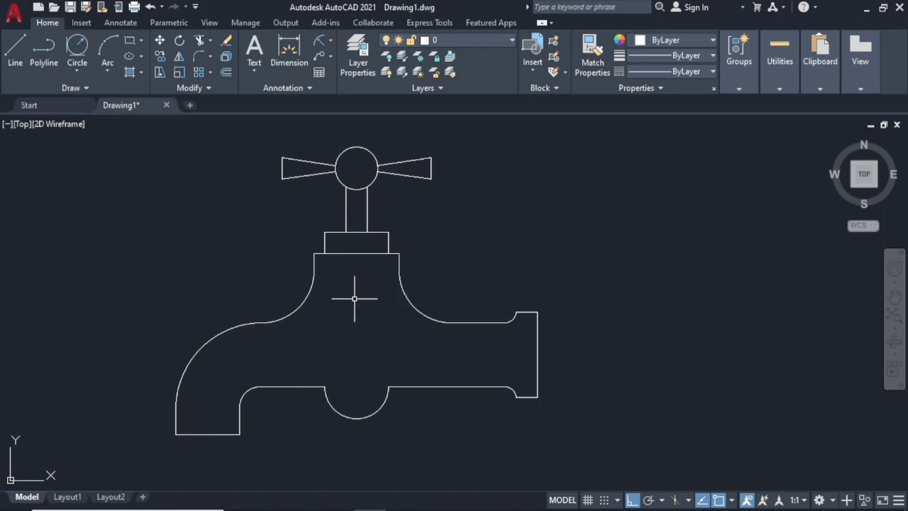
{"action": "mouse_move", "coordinate": [355, 299]}
{"action": "middle_mouse_down"}
{"action": "mouse_move", "coordinate": [417, 303]}
{"action": "mouse_move", "coordinate": [430, 314]}
{"action": "mouse_move", "coordinate": [446, 293]}
{"action": "middle_mouse_up"}
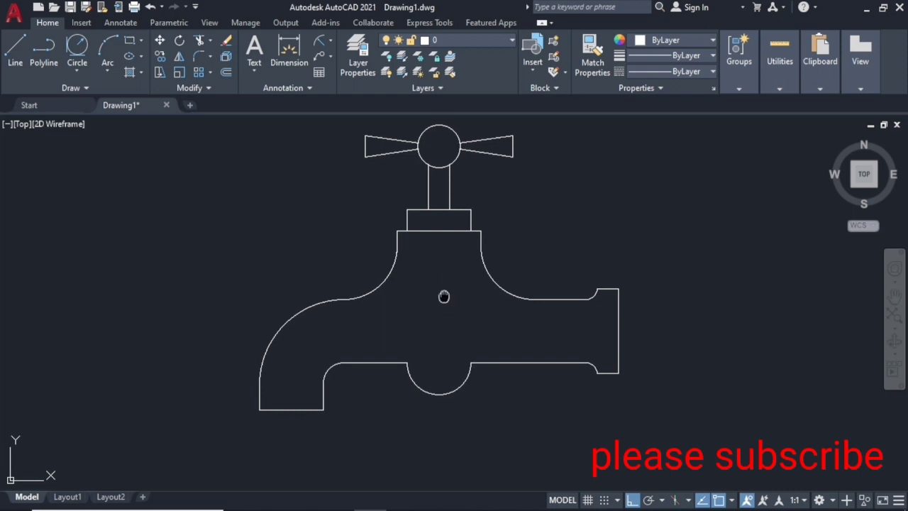
{"action": "middle_click_drag", "start_coordinate": [443, 296], "coordinate": [433, 315]}
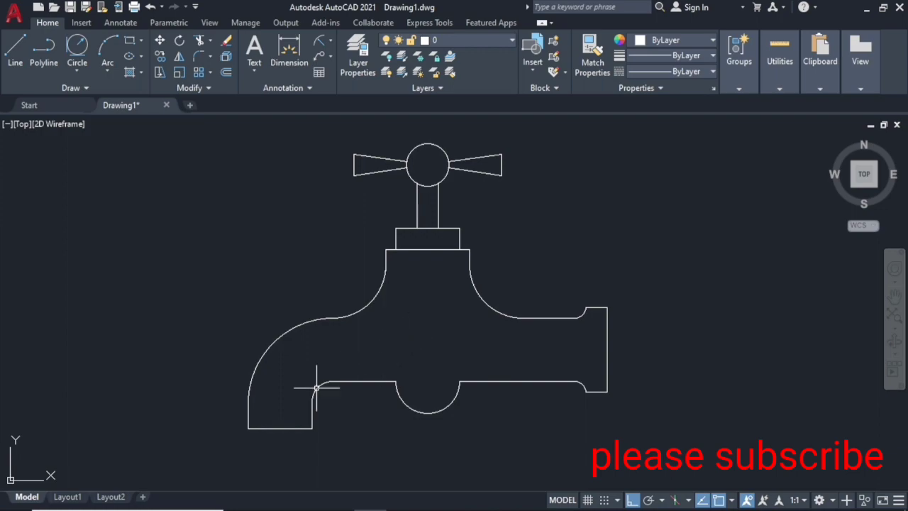